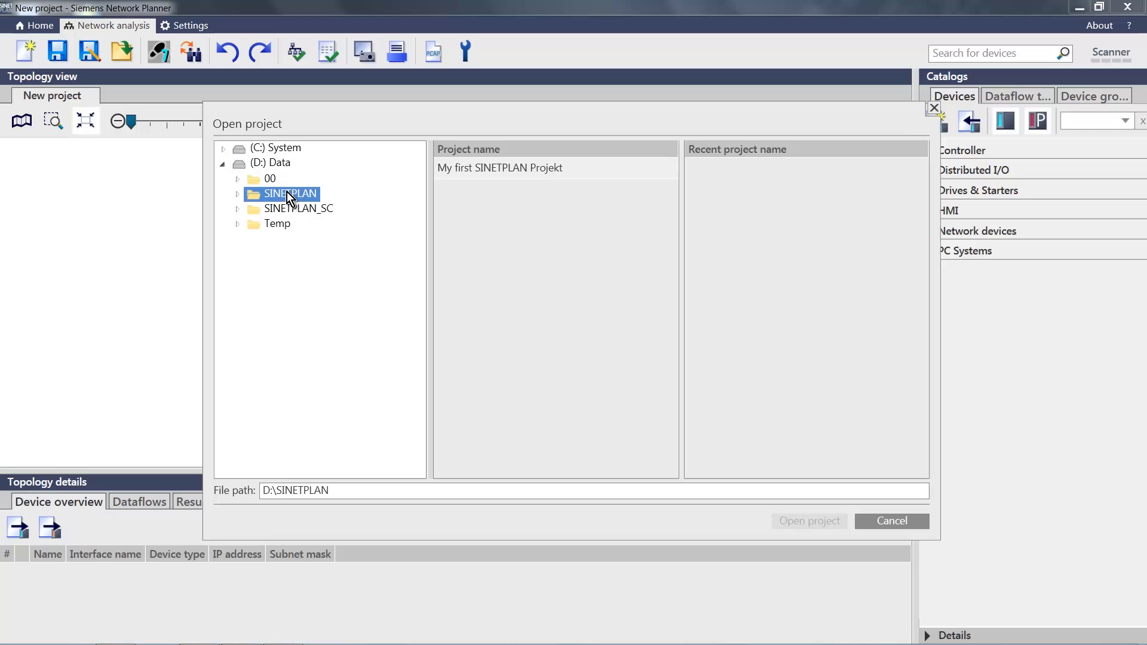
Open the project "My first SINETPLAN Projekt" from the folder D:\SINETPLAN
{"action": "left_click", "coordinate": [539, 175]}
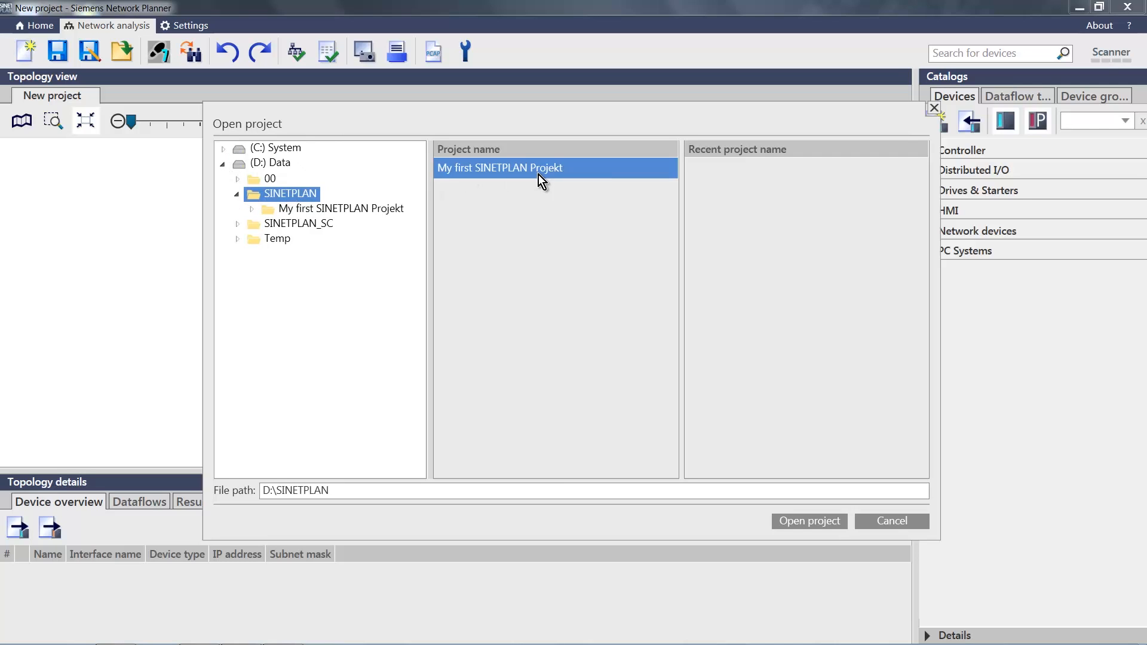
{"action": "left_click", "coordinate": [815, 518]}
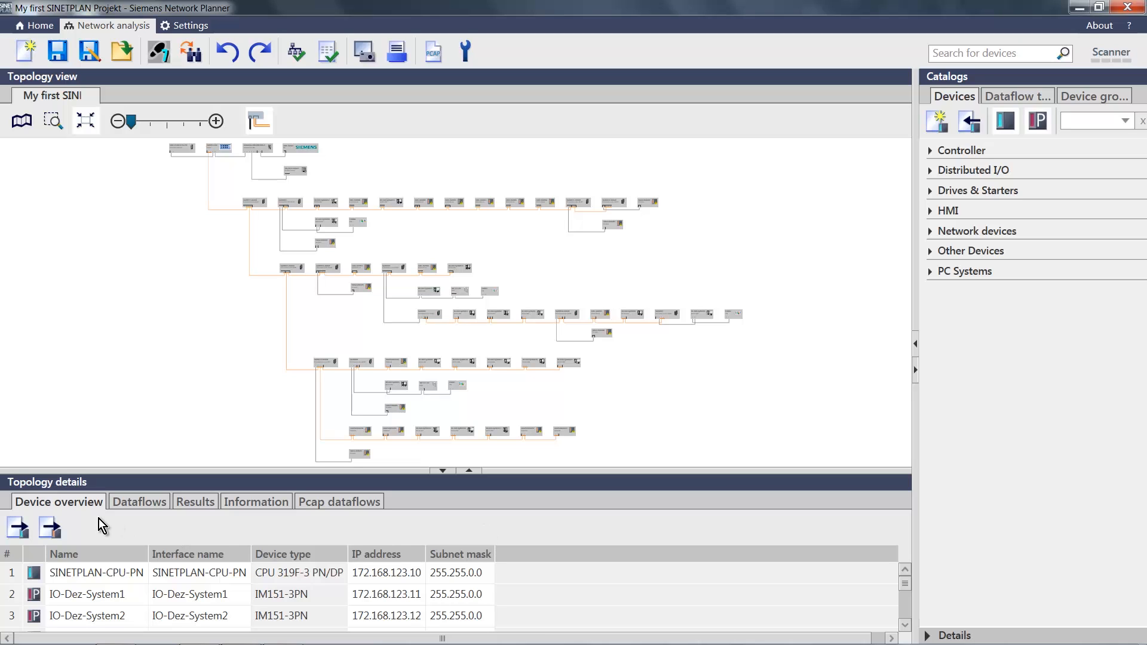
{"action": "left_click", "coordinate": [159, 506]}
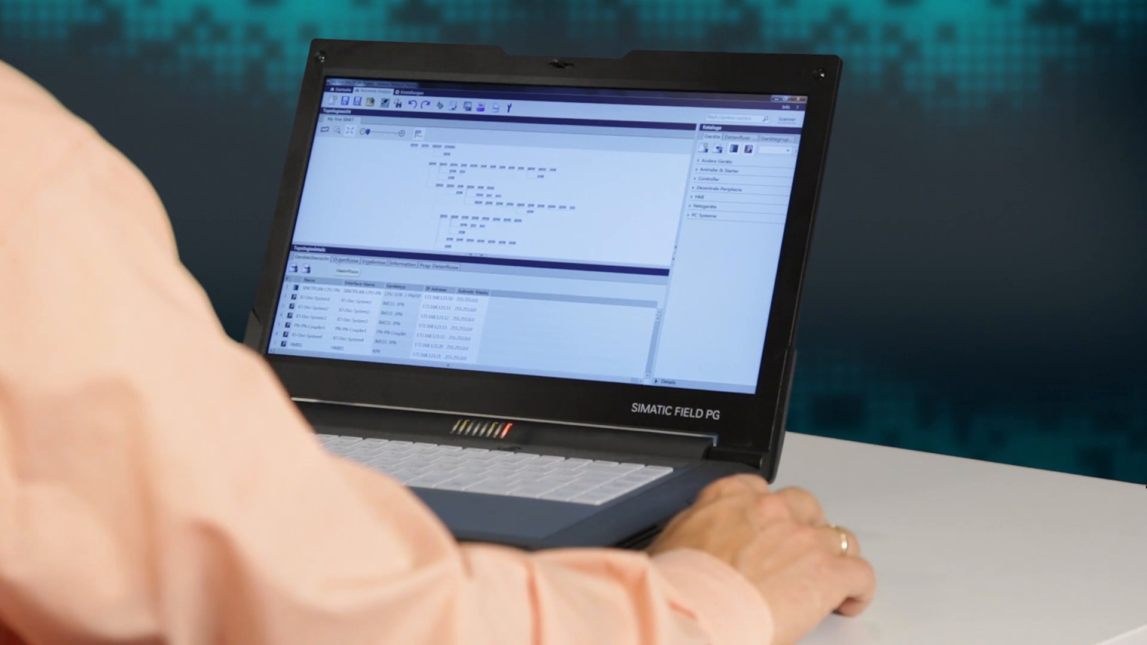
{"action": "left_click_drag", "start_coordinate": [400, 249], "coordinate": [402, 276]}
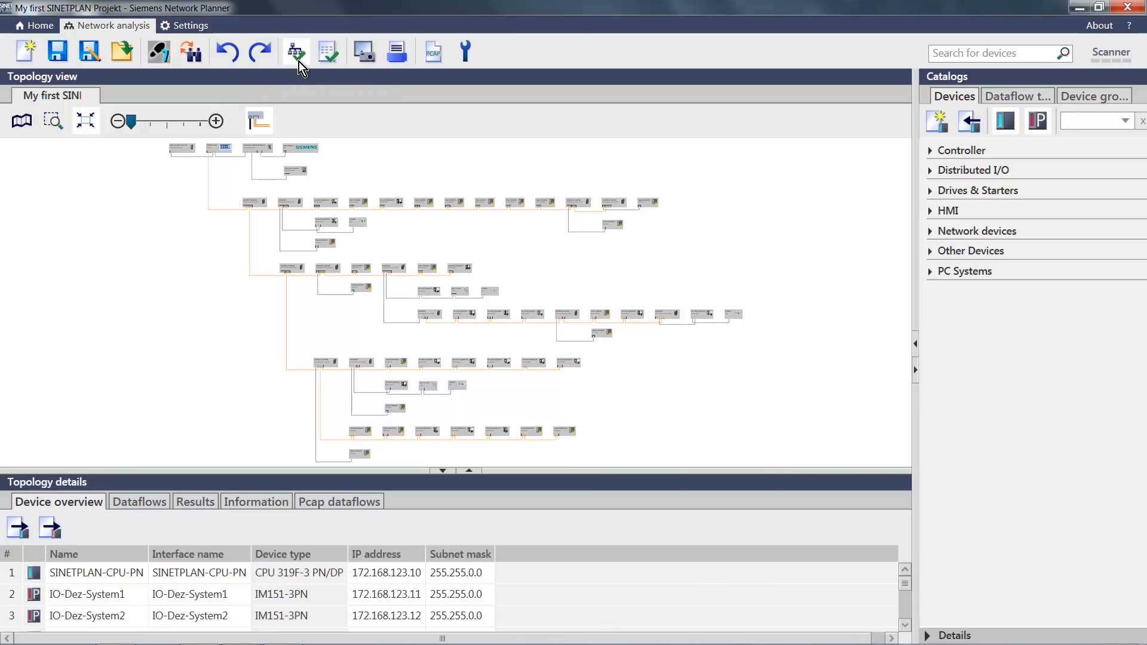
Run the network analysis and sort its information messages by timestamp with the newest first
{"action": "left_click", "coordinate": [298, 62]}
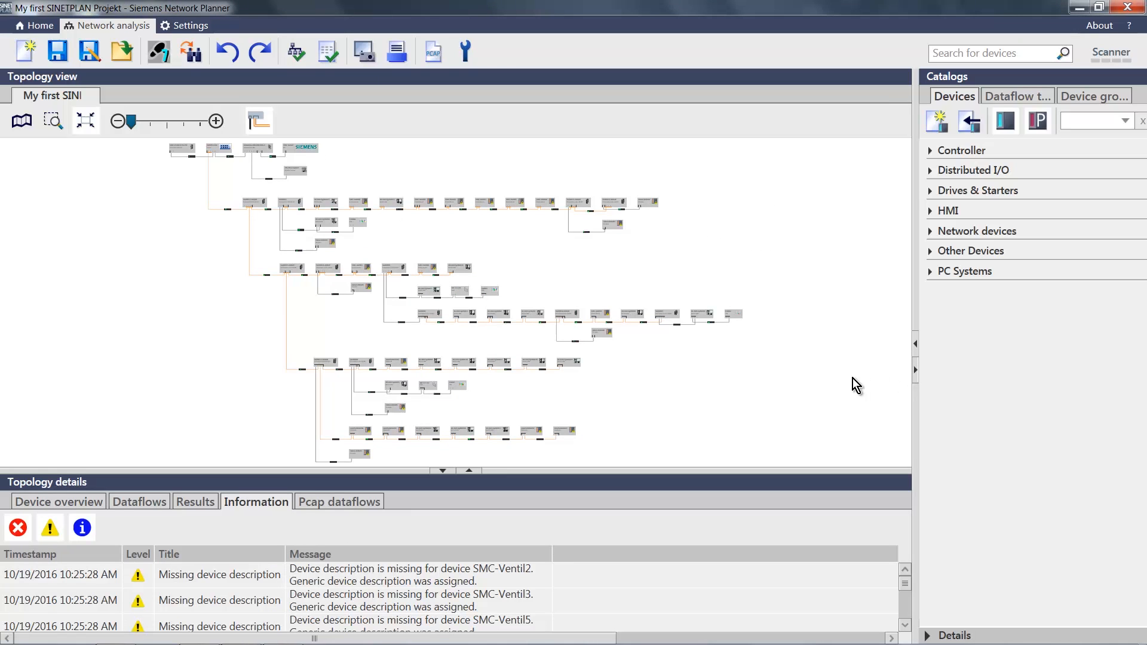
{"action": "left_click_drag", "start_coordinate": [629, 472], "coordinate": [637, 402]}
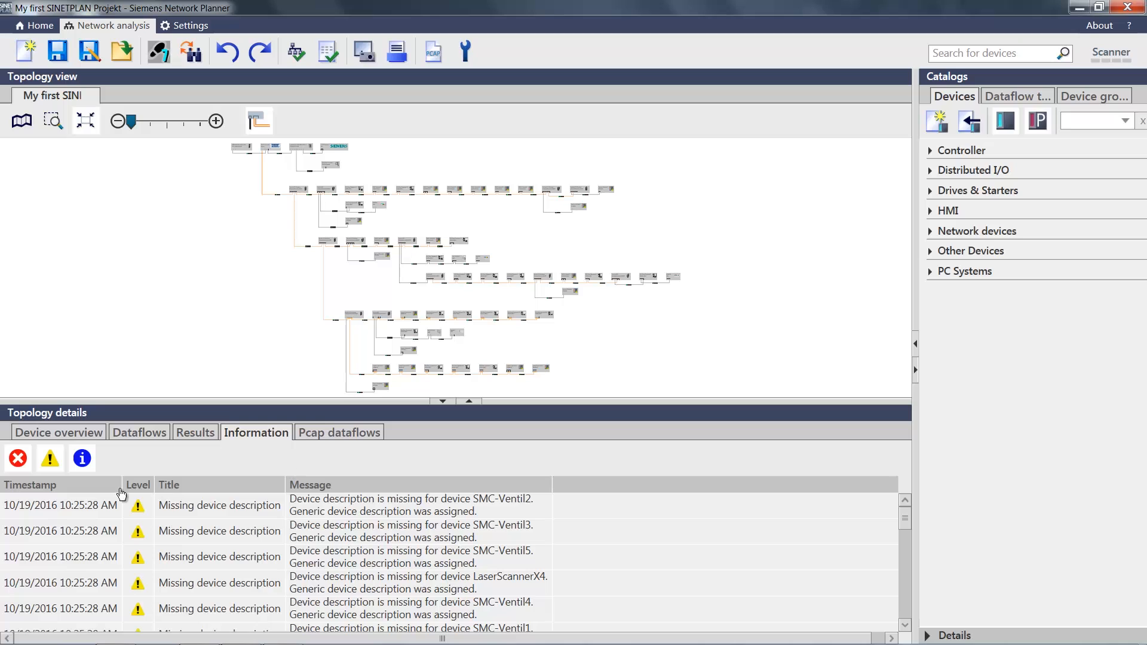
{"action": "left_click", "coordinate": [95, 487]}
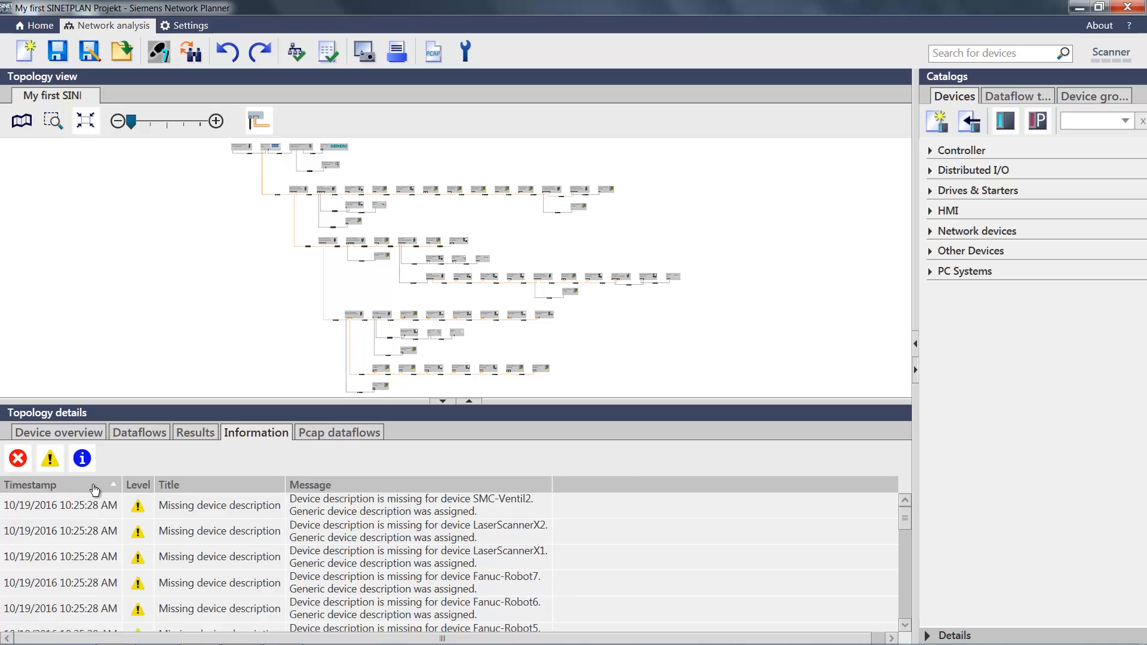
{"action": "left_click", "coordinate": [95, 488]}
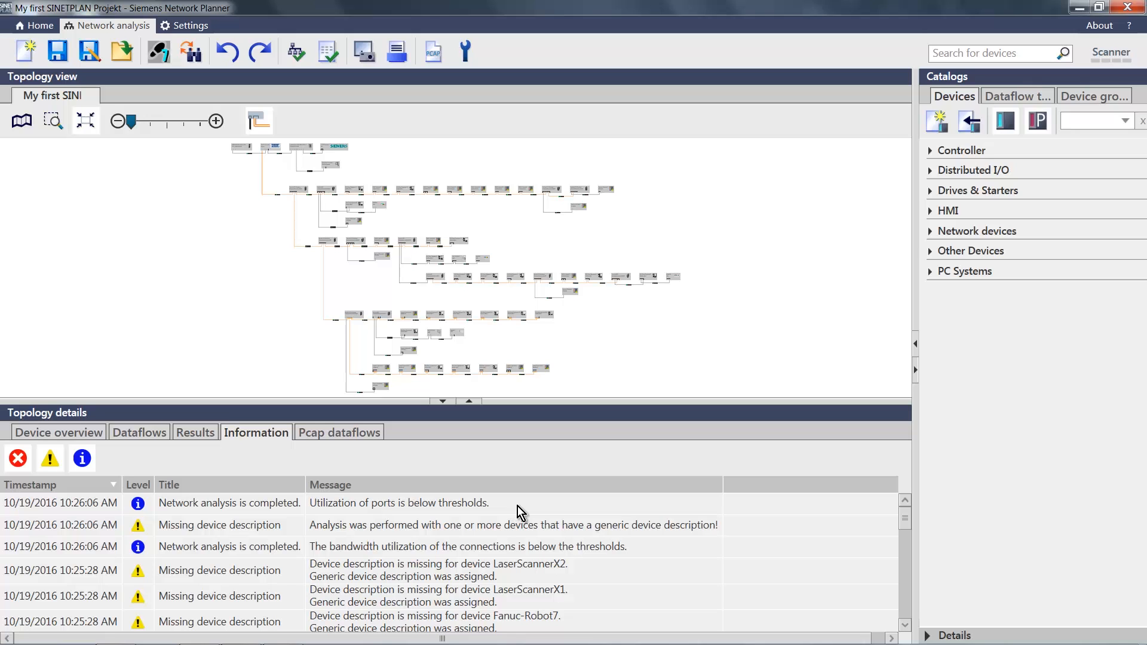
Show the analysis results for connection bandwidth and port queue memory, and hide the catalogs to enlarge the topology view
{"action": "left_click", "coordinate": [192, 433]}
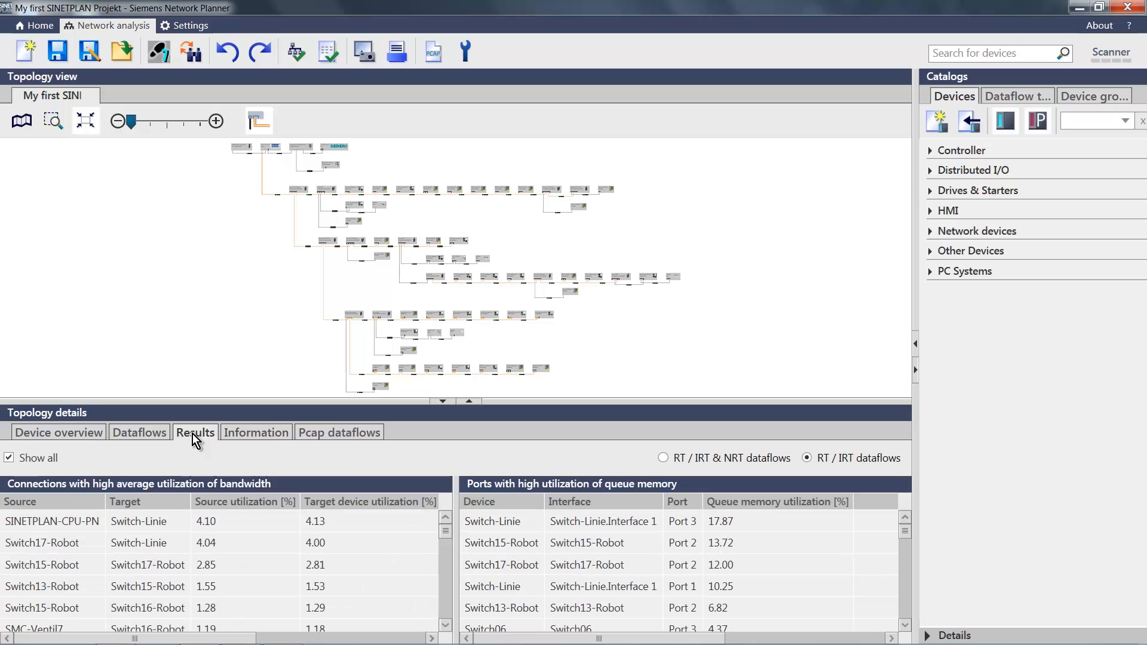
{"action": "left_click", "coordinate": [915, 370]}
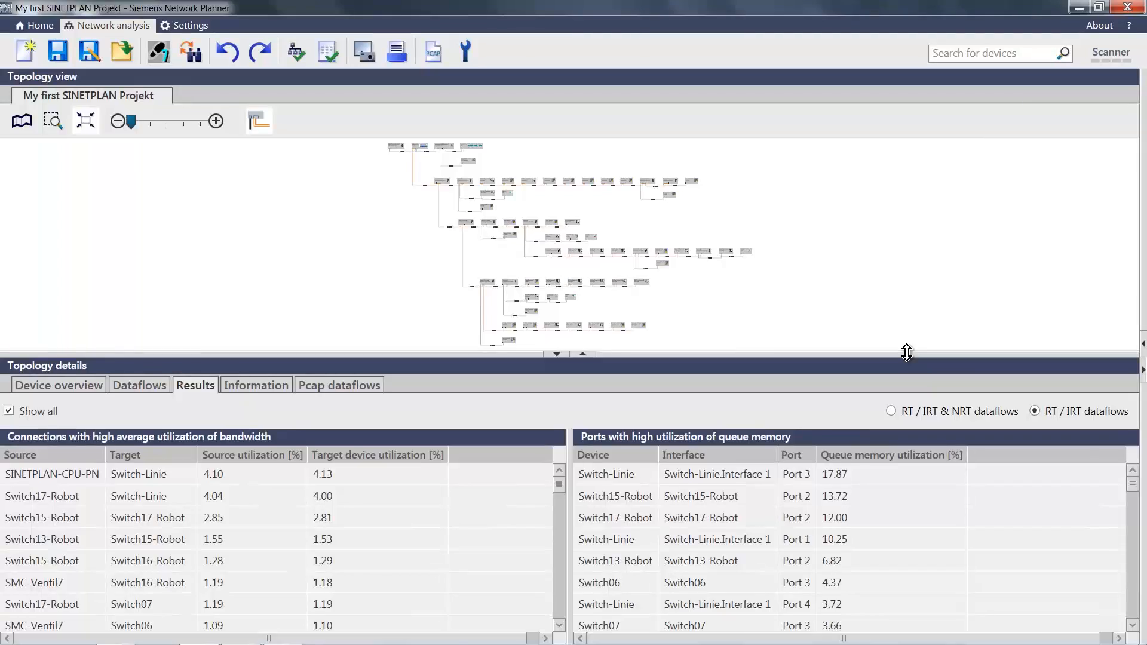
{"action": "left_click_drag", "start_coordinate": [906, 351], "coordinate": [914, 481]}
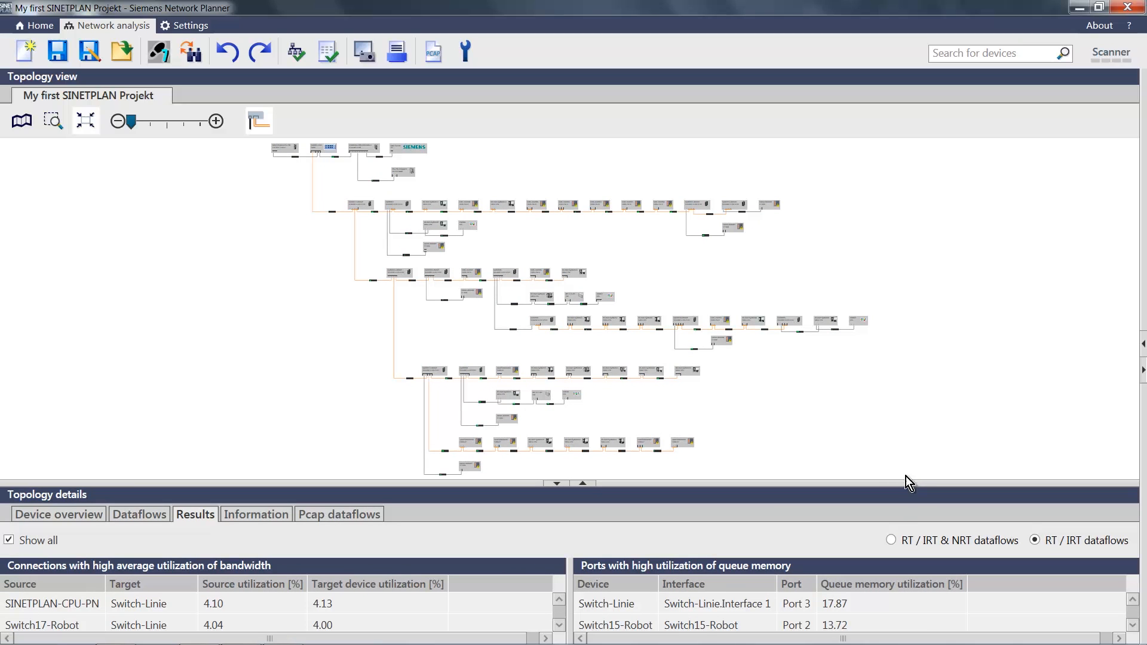
Start a new dataflow with the VNC Server device as its source
{"action": "scroll", "coordinate": [546, 274], "scroll_direction": "up", "scroll_amount": 5}
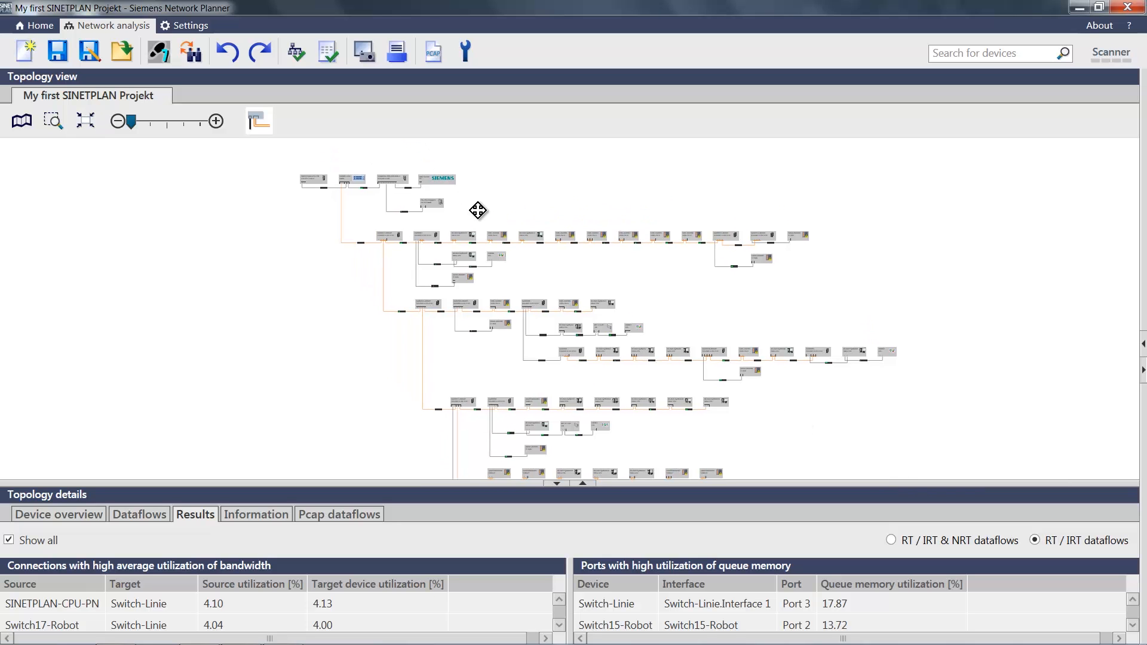
{"action": "scroll", "coordinate": [632, 300], "scroll_direction": "up", "scroll_amount": 4}
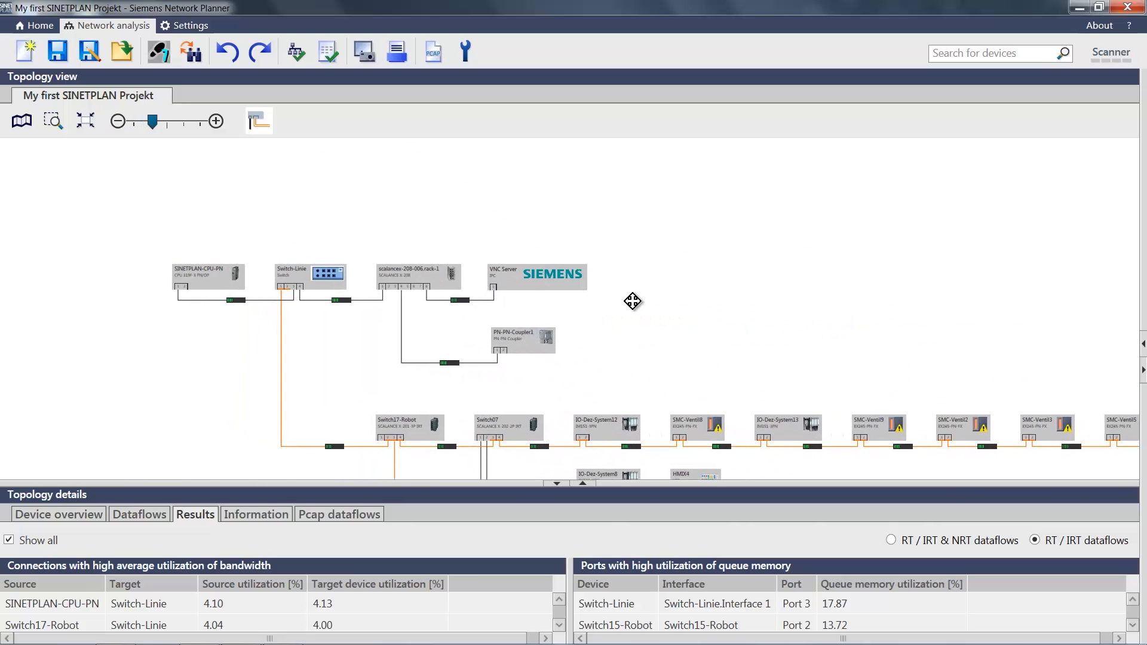
{"action": "left_click_drag", "start_coordinate": [698, 309], "coordinate": [888, 265]}
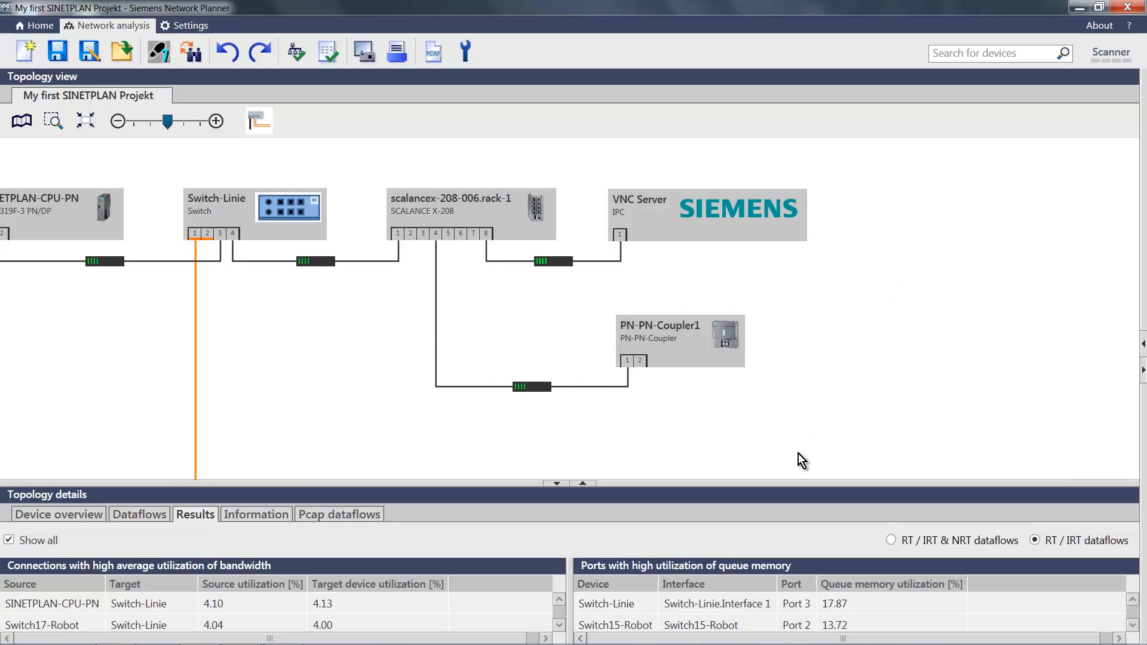
{"action": "right_click", "coordinate": [662, 225]}
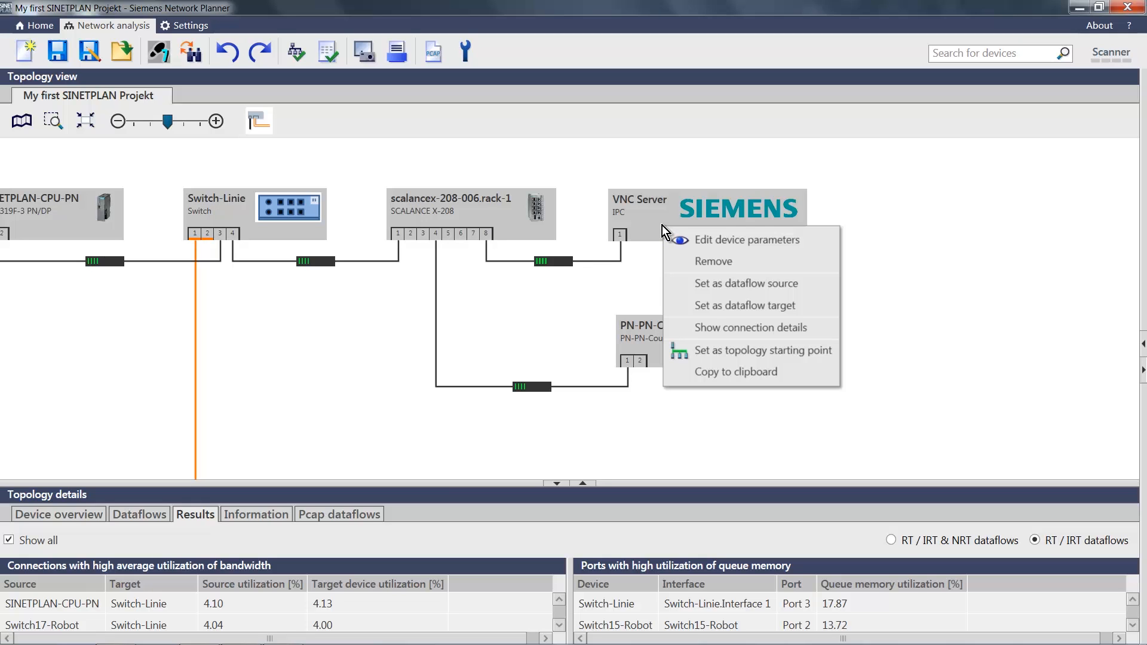
{"action": "left_click", "coordinate": [733, 282]}
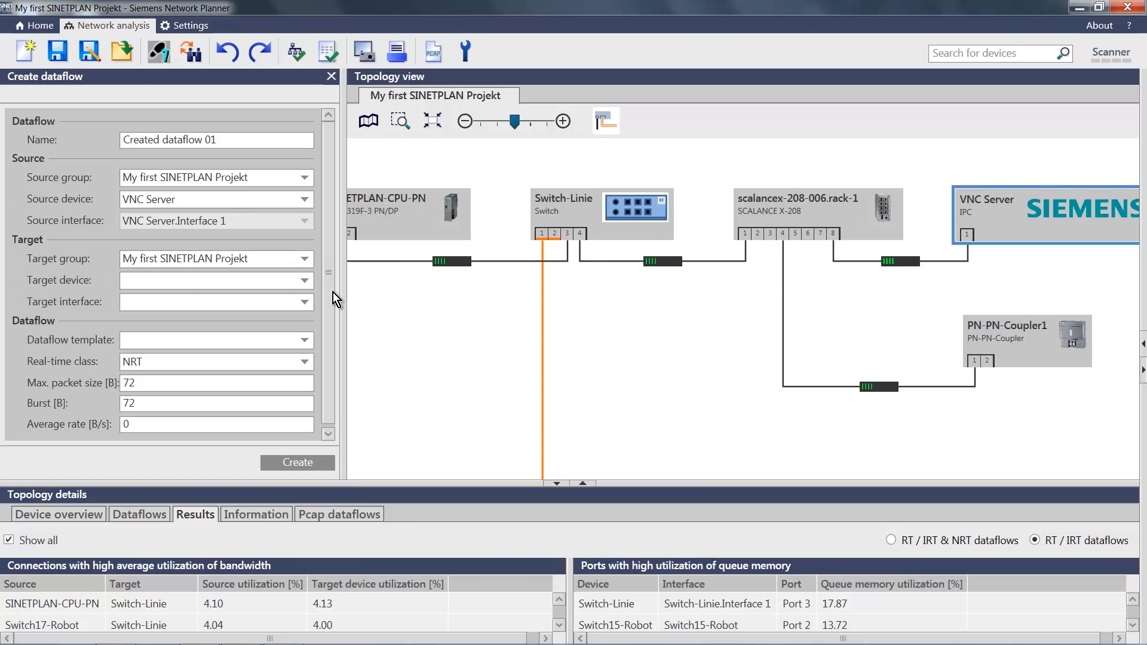
{"action": "left_click_drag", "start_coordinate": [341, 292], "coordinate": [364, 297]}
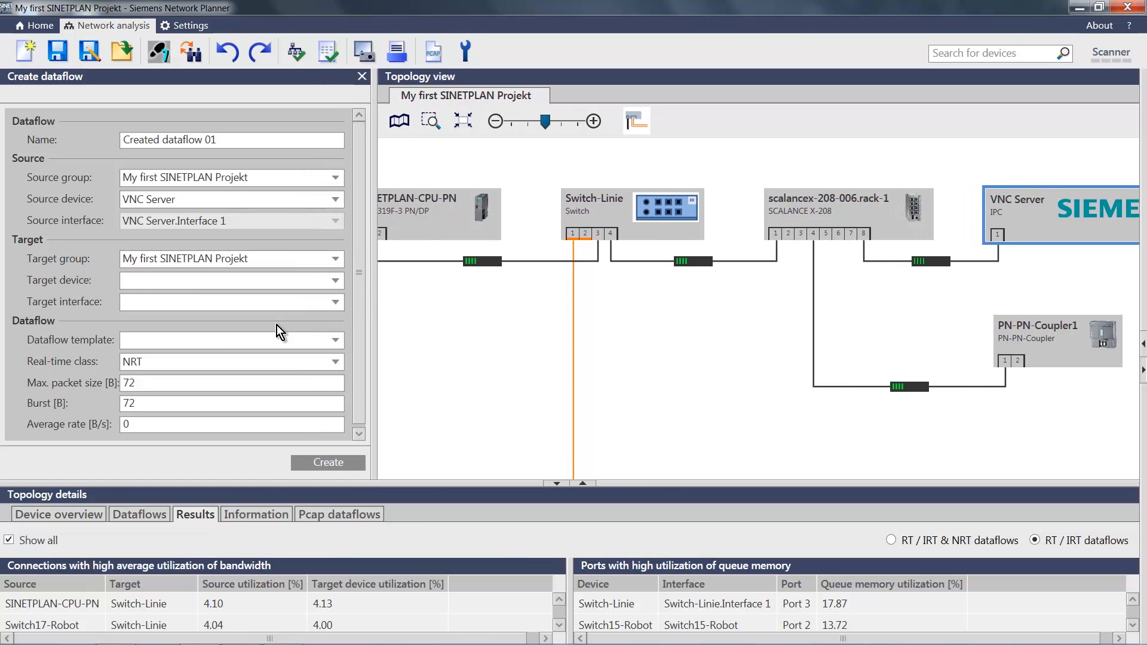
Set the dataflow's max. packet size to 1526 B, burst to 9256 B and average rate to 255000 B/s
{"action": "double_click", "coordinate": [195, 383]}
{"action": "type", "text": "15"}
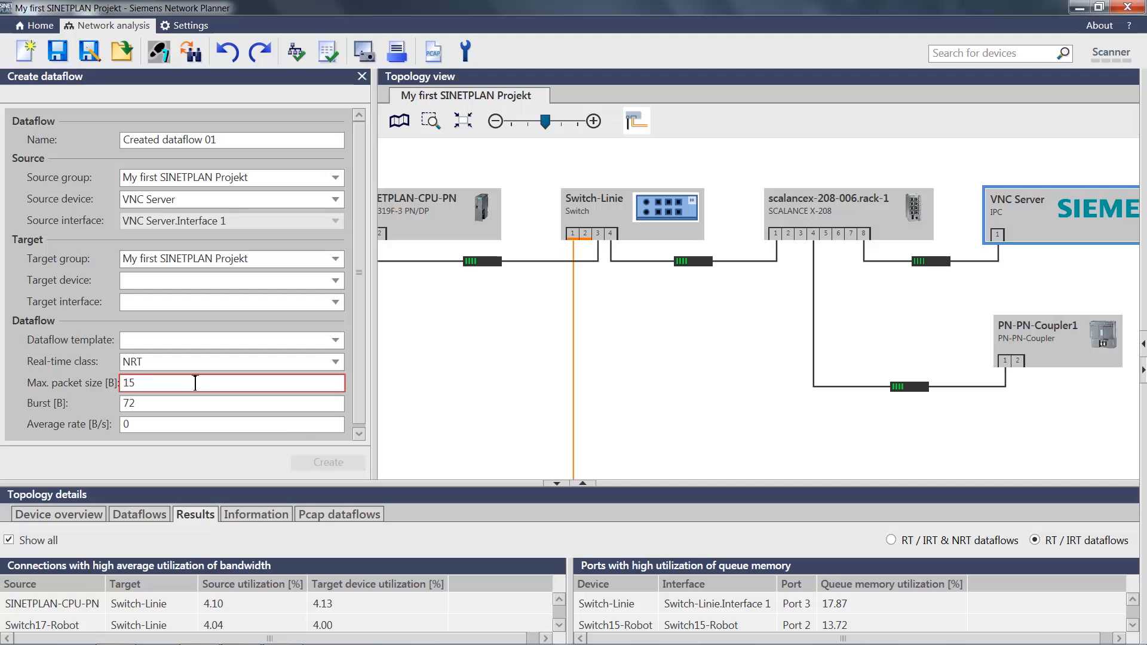
{"action": "type", "text": "26"}
{"action": "key", "text": "Tab"}
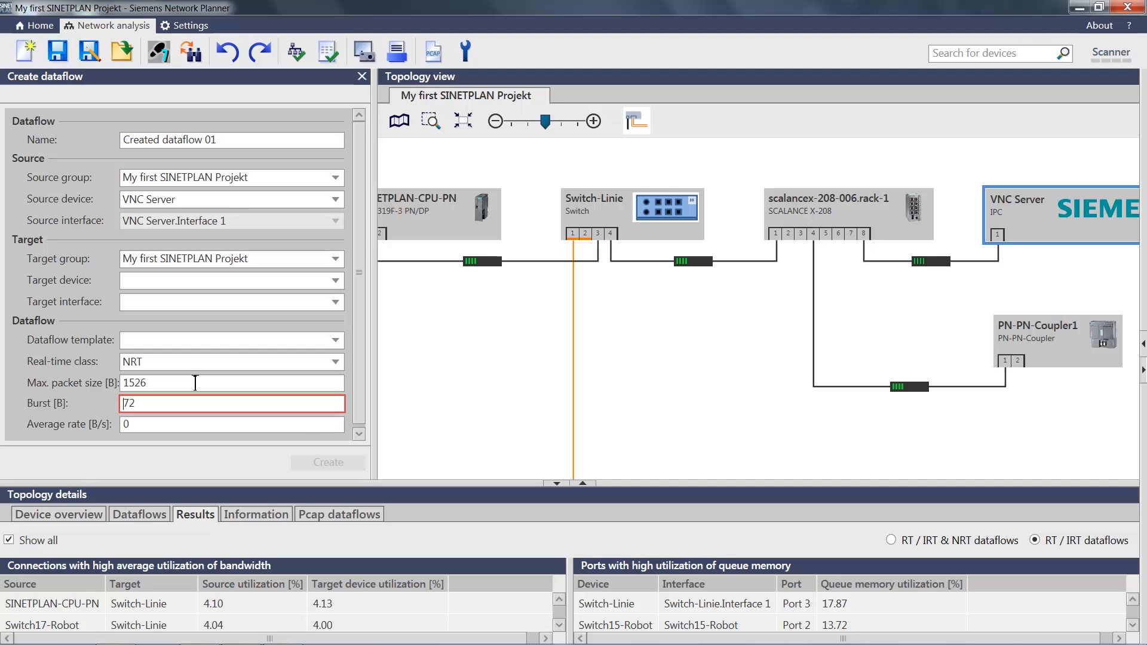
{"action": "key", "text": "Delete"}
{"action": "key", "text": "Delete"}
{"action": "type", "text": "9256"}
{"action": "double_click", "coordinate": [147, 424]}
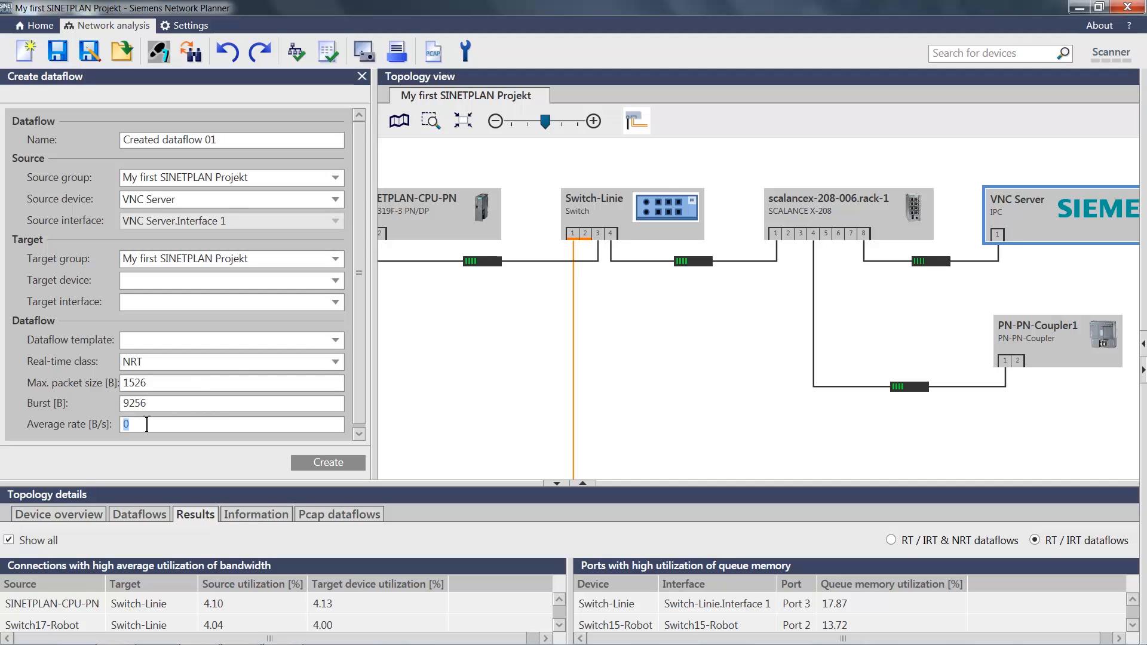
{"action": "type", "text": "255000"}
Search the topology for devices matching "hmi"
{"action": "left_click", "coordinate": [950, 54]}
{"action": "type", "text": "hmi"}
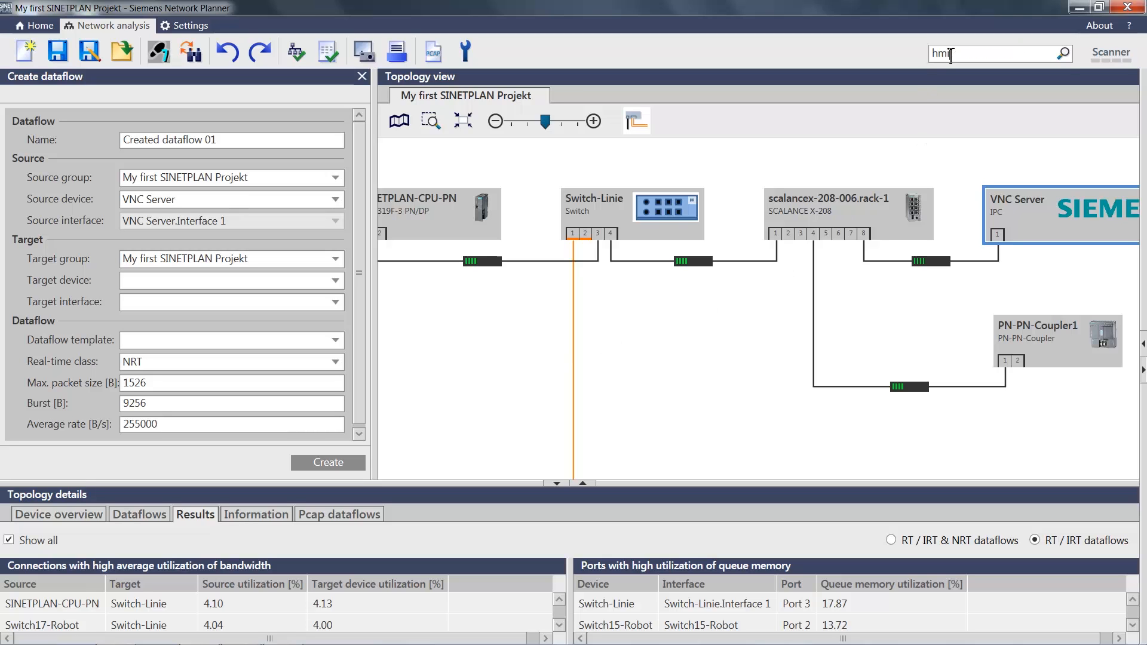
{"action": "key", "text": "Return"}
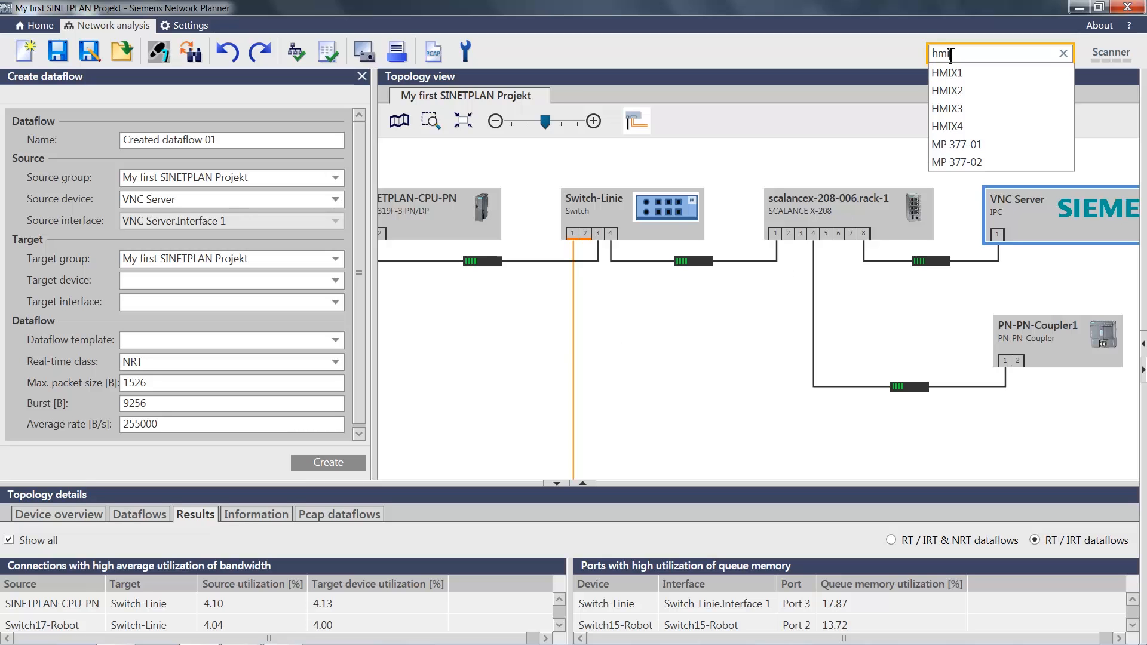
{"action": "left_click", "coordinate": [898, 337]}
Set the HMI device MP 377-01 as the dataflow target and create the dataflow
{"action": "scroll", "coordinate": [897, 338], "scroll_direction": "down", "scroll_amount": 8}
{"action": "left_click_drag", "start_coordinate": [1048, 327], "coordinate": [657, 191]}
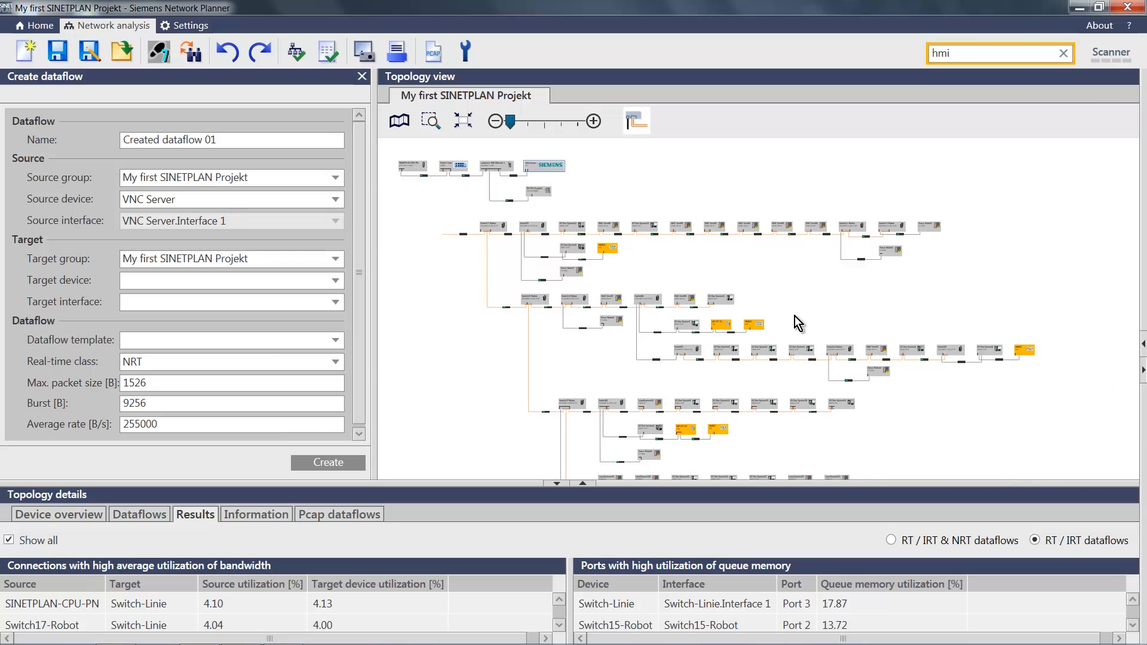
{"action": "scroll", "coordinate": [731, 358], "scroll_direction": "up", "scroll_amount": 5}
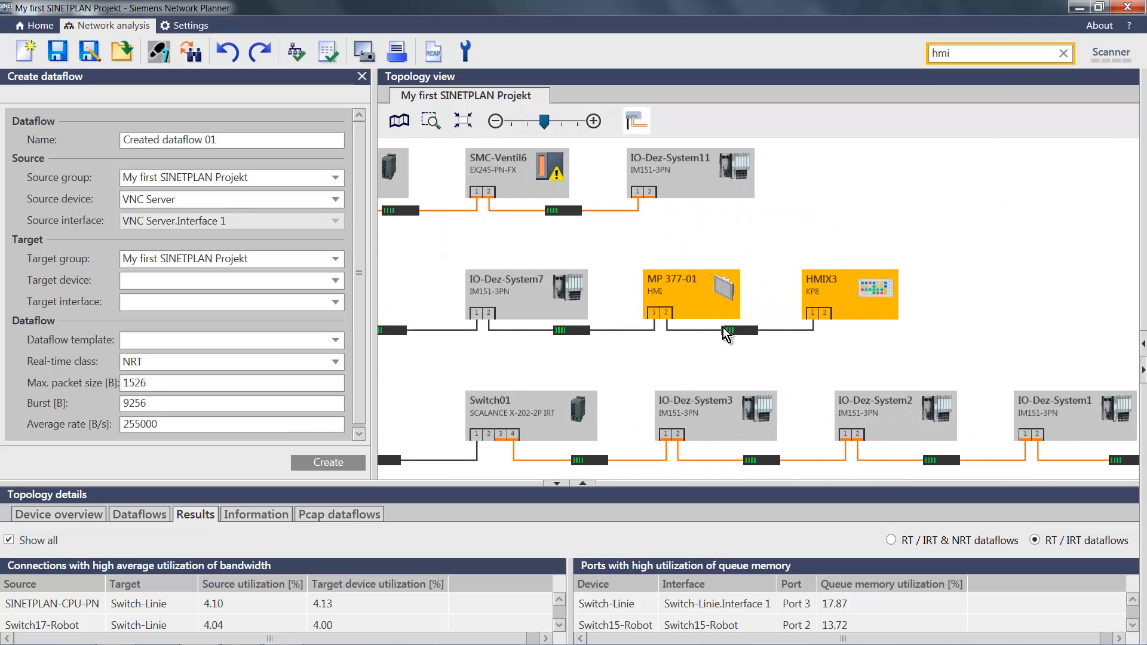
{"action": "left_click", "coordinate": [684, 295]}
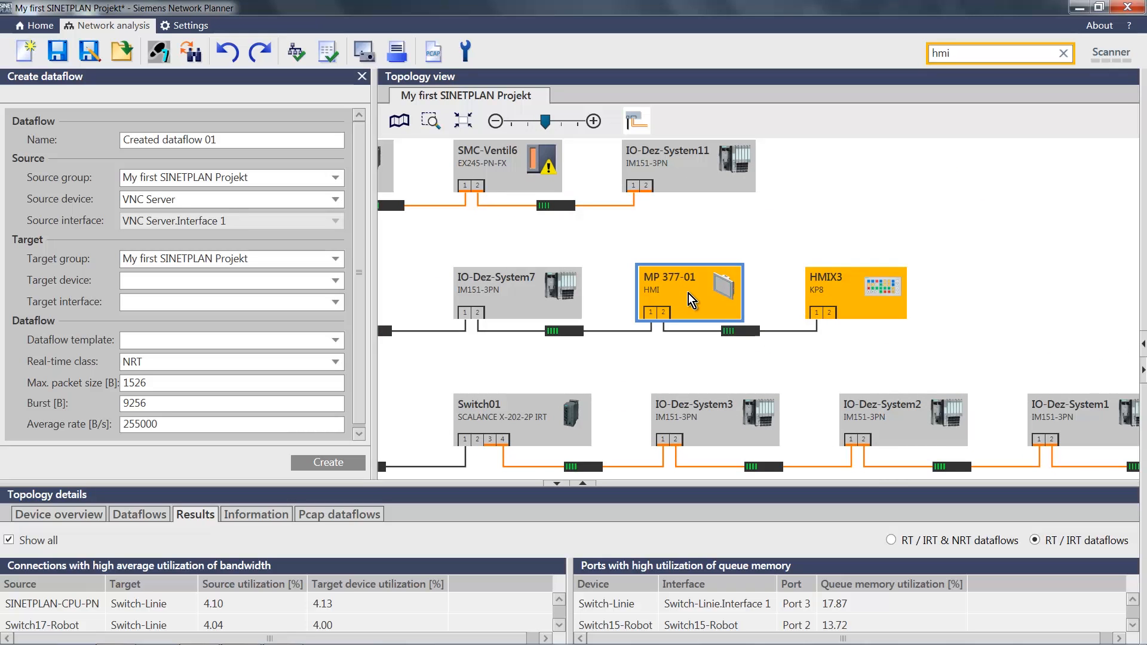
{"action": "right_click", "coordinate": [688, 294]}
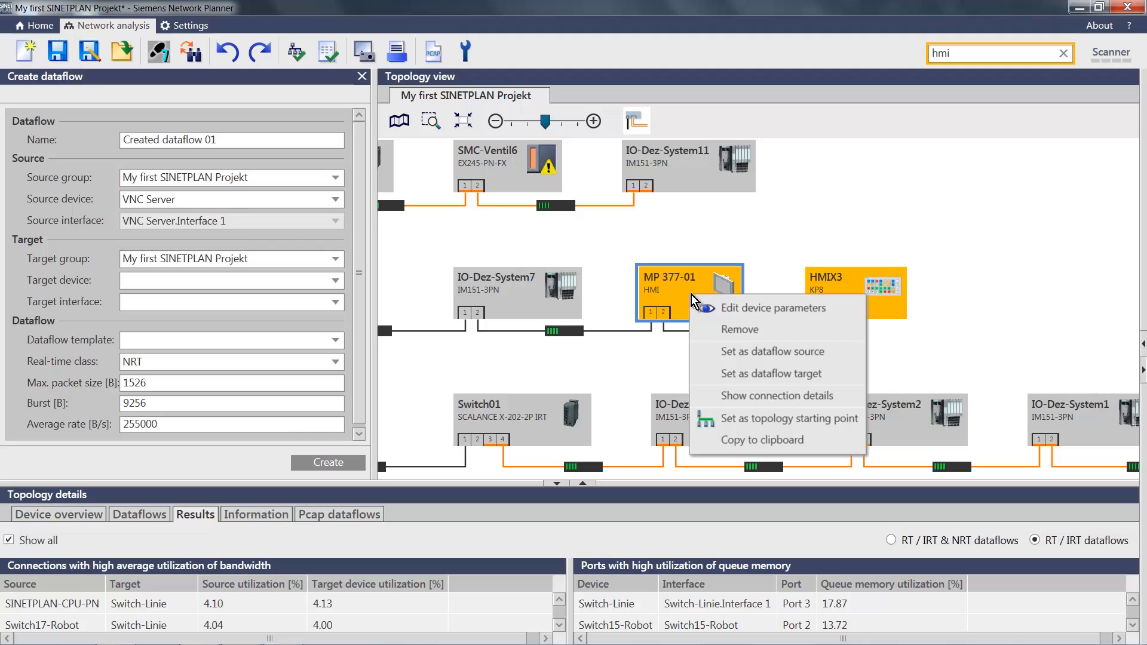
{"action": "left_click", "coordinate": [763, 371]}
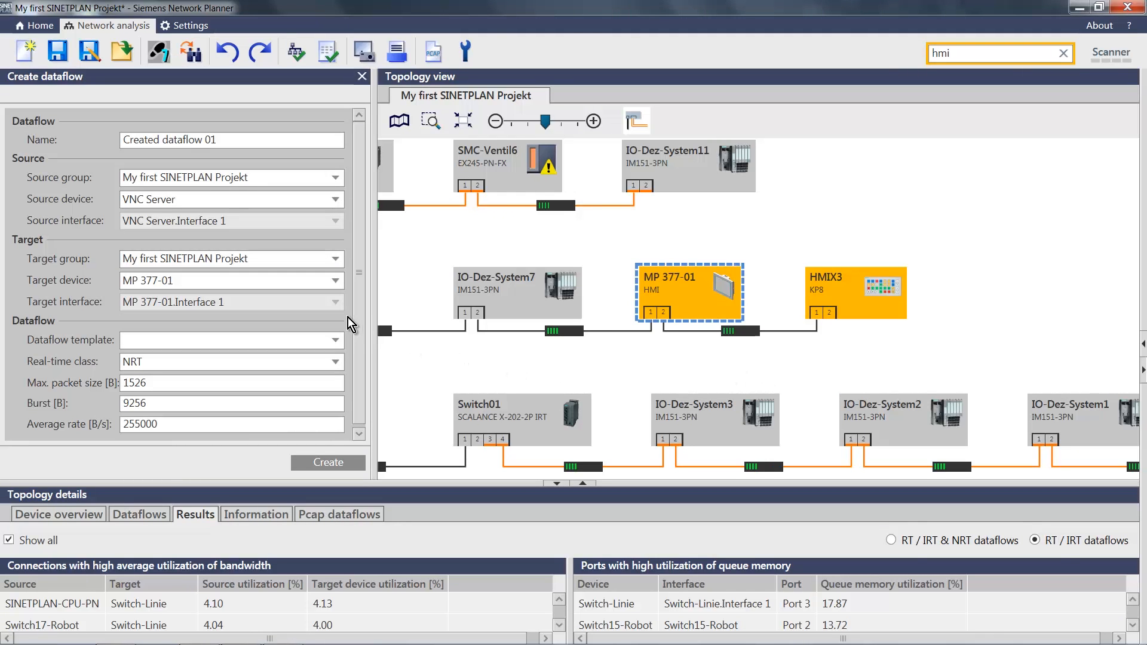
{"action": "left_click", "coordinate": [328, 463]}
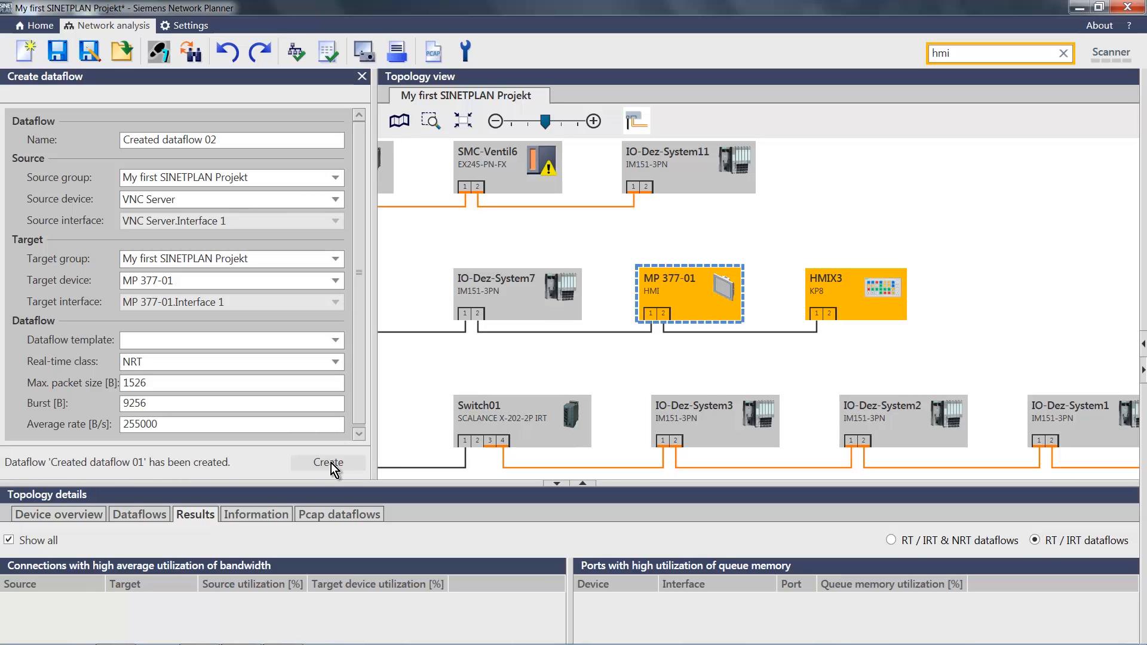
List the project's dataflows sorted by number with the highest first, and close the dataflow creation form
{"action": "left_click", "coordinate": [151, 514]}
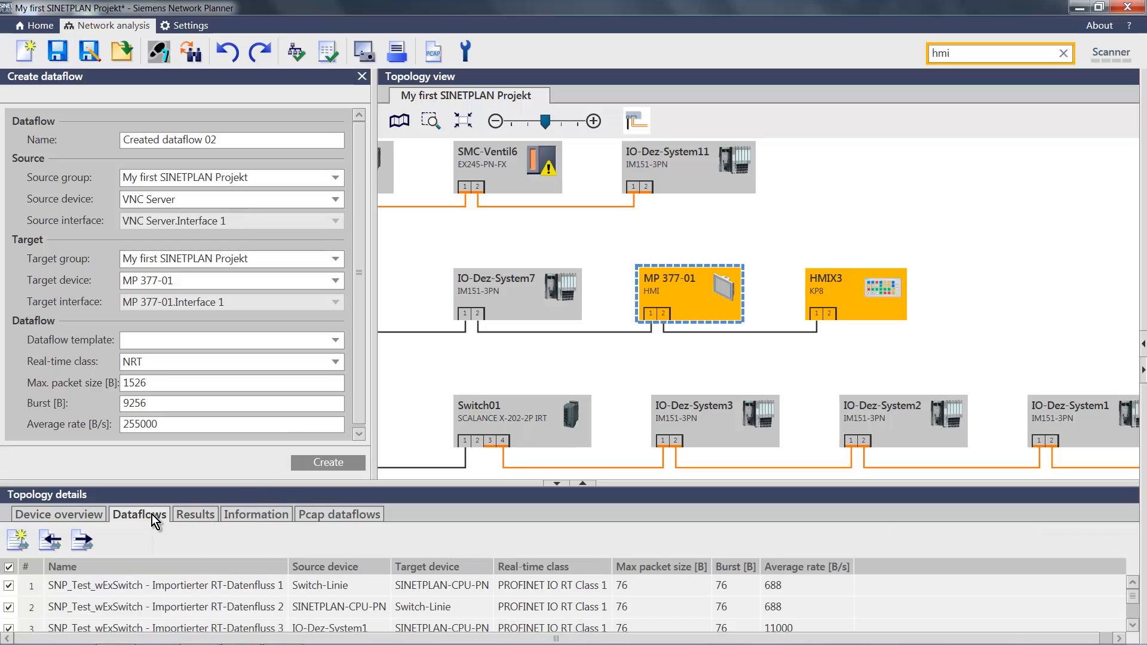
{"action": "left_click", "coordinate": [31, 568]}
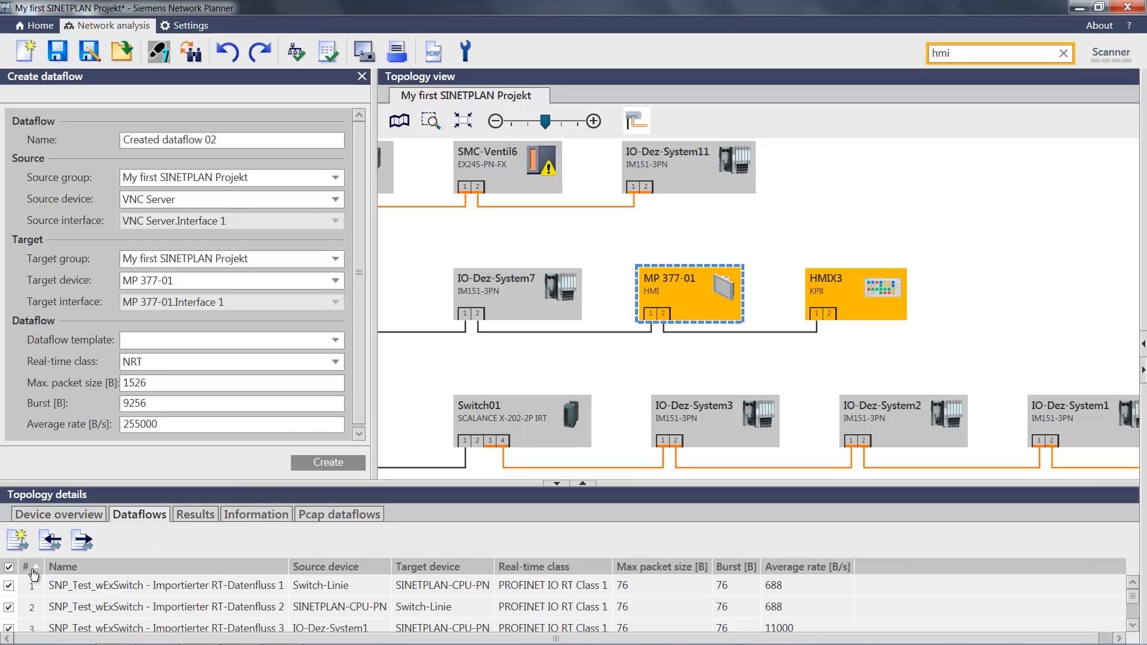
{"action": "left_click", "coordinate": [33, 571]}
{"action": "left_click_drag", "start_coordinate": [295, 477], "coordinate": [295, 440]}
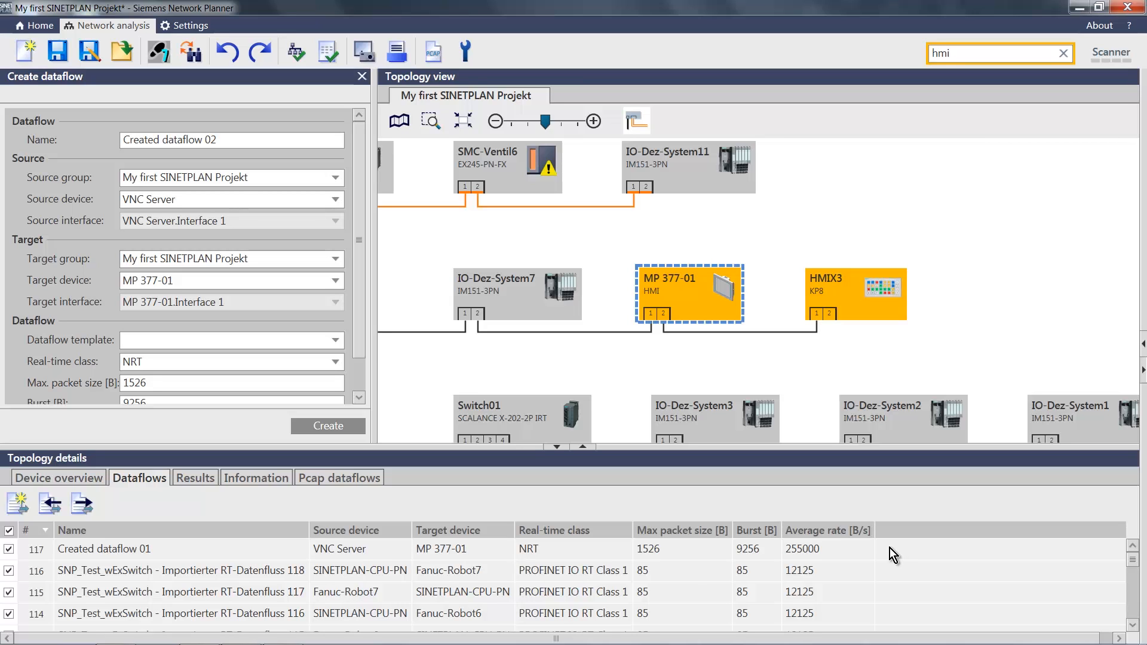
{"action": "left_click", "coordinate": [363, 78]}
{"action": "left_click_drag", "start_coordinate": [717, 451], "coordinate": [722, 487]}
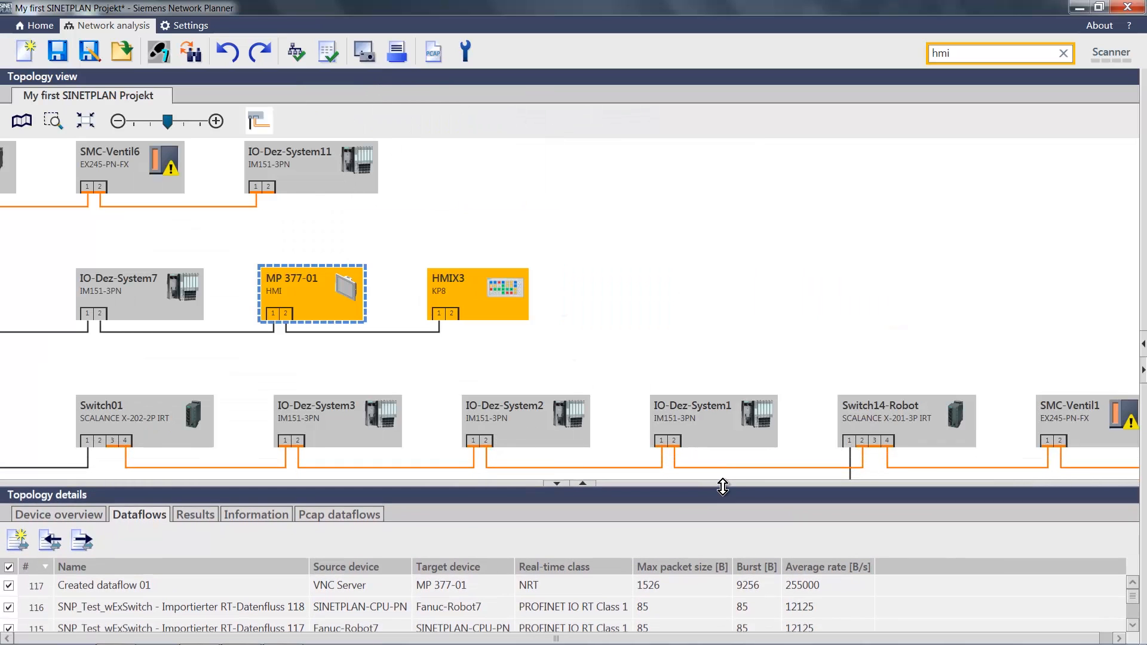
Start a new dataflow template named VNC_HMI with version 1.0 and category VNC connection
{"action": "left_click", "coordinate": [1143, 344]}
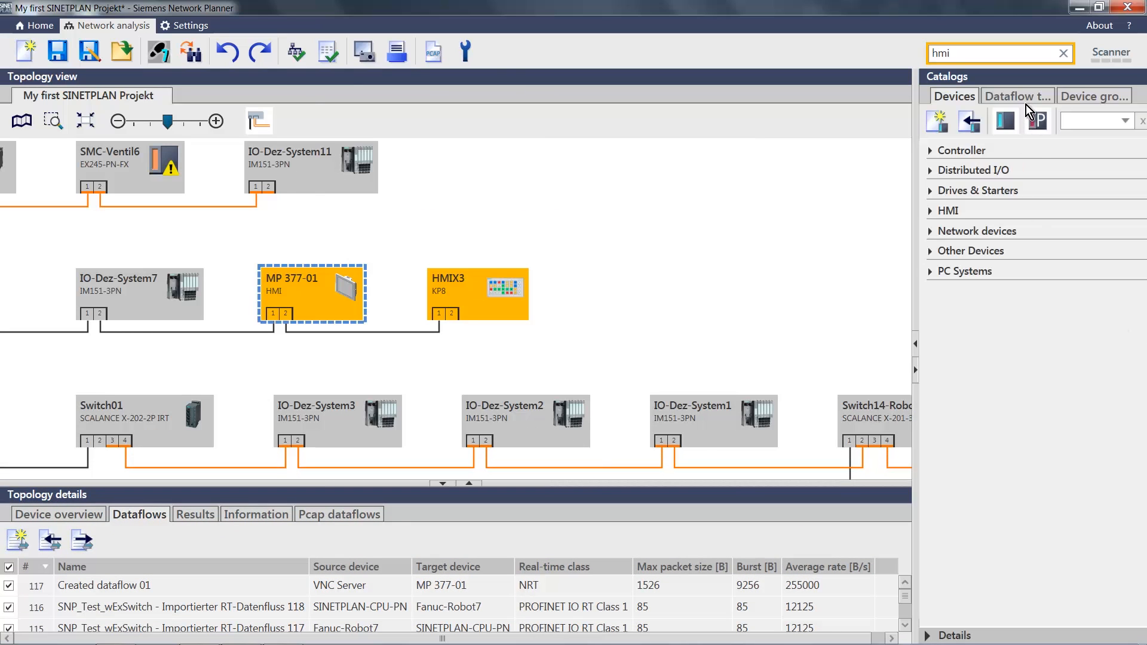
{"action": "left_click", "coordinate": [1027, 97]}
{"action": "left_click_drag", "start_coordinate": [915, 197], "coordinate": [858, 201]}
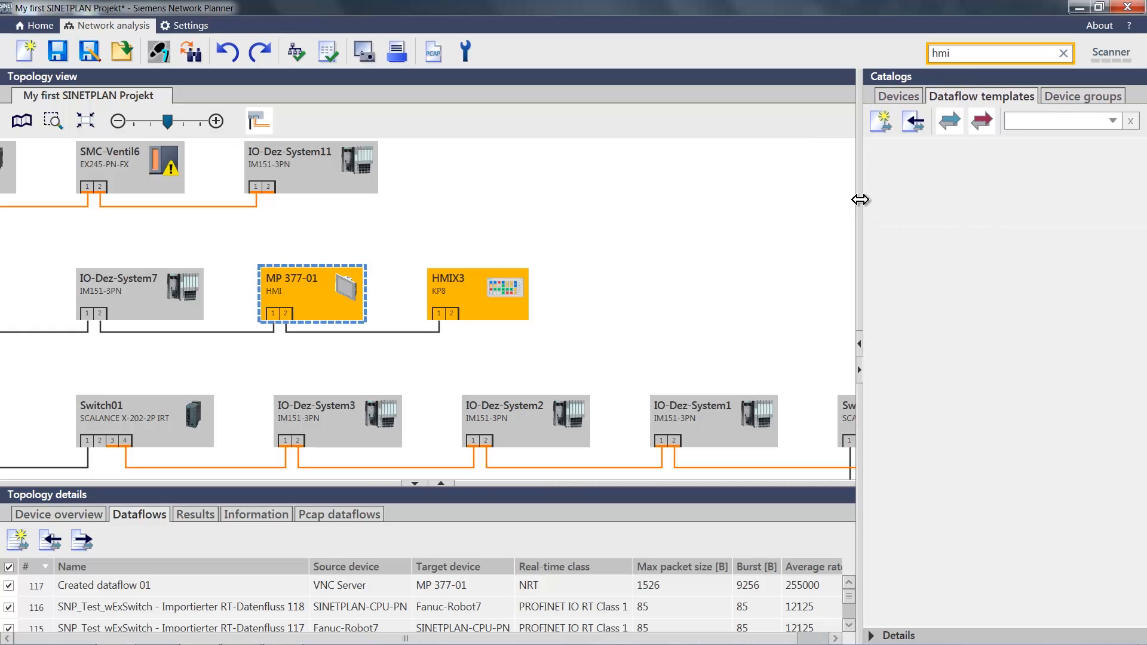
{"action": "left_click", "coordinate": [883, 123]}
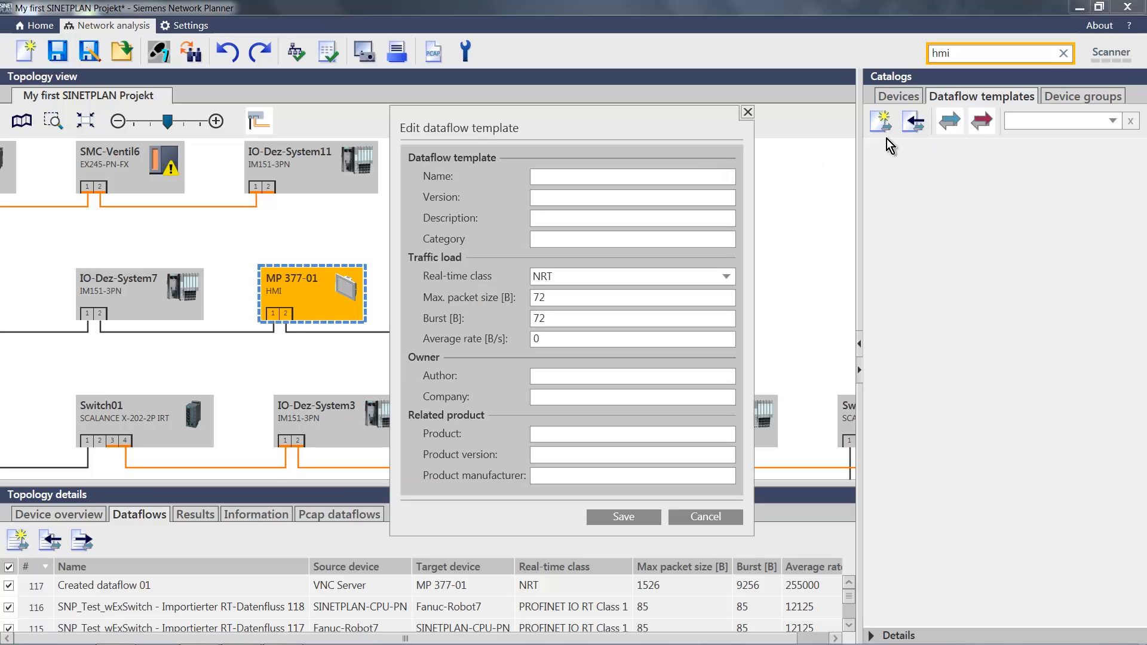
{"action": "left_click", "coordinate": [717, 177]}
{"action": "type", "text": "VNC "}
{"action": "type", "text": "HMI"}
{"action": "left_click", "coordinate": [709, 196]}
{"action": "type", "text": "1.0"}
{"action": "left_click", "coordinate": [552, 242]}
{"action": "type", "text": "VNC connection"}
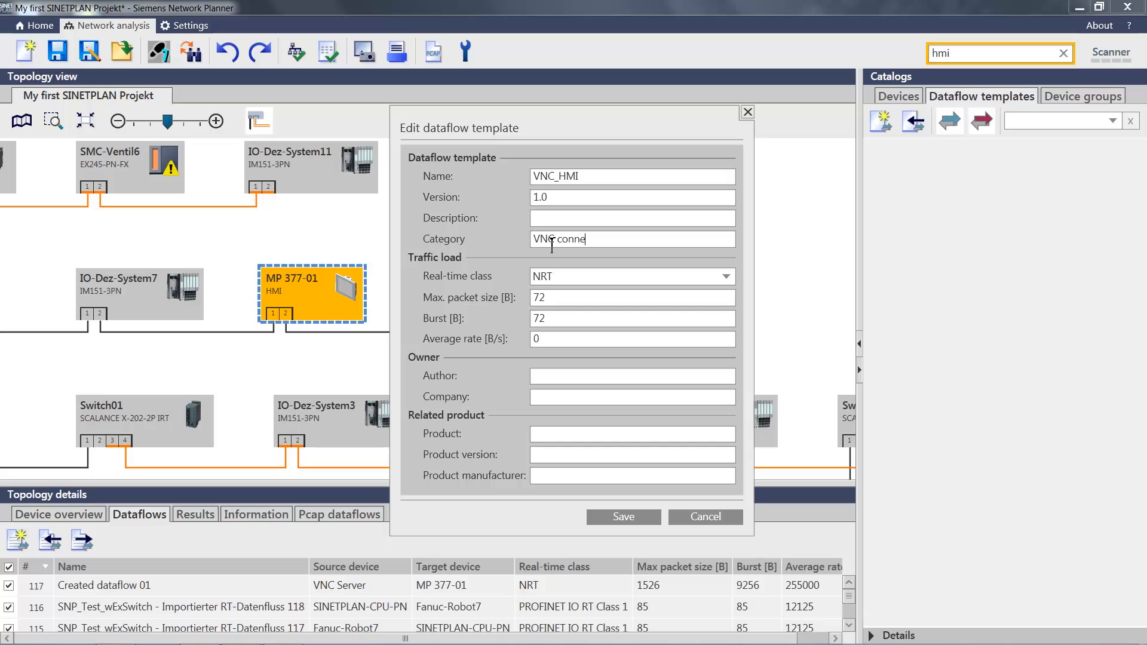
Set the template's max. packet size to 1526 B, burst to 105105 B and average rate to 95340 B/s
{"action": "double_click", "coordinate": [566, 298]}
{"action": "type", "text": "1526"}
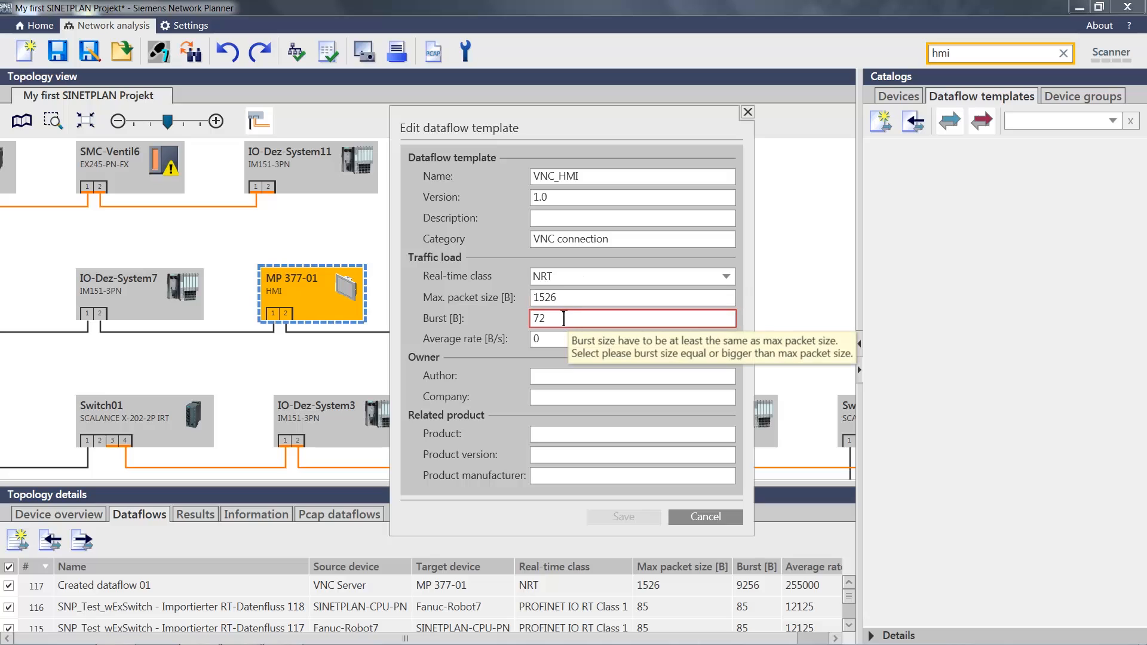
{"action": "double_click", "coordinate": [563, 318]}
{"action": "type", "text": "105100"}
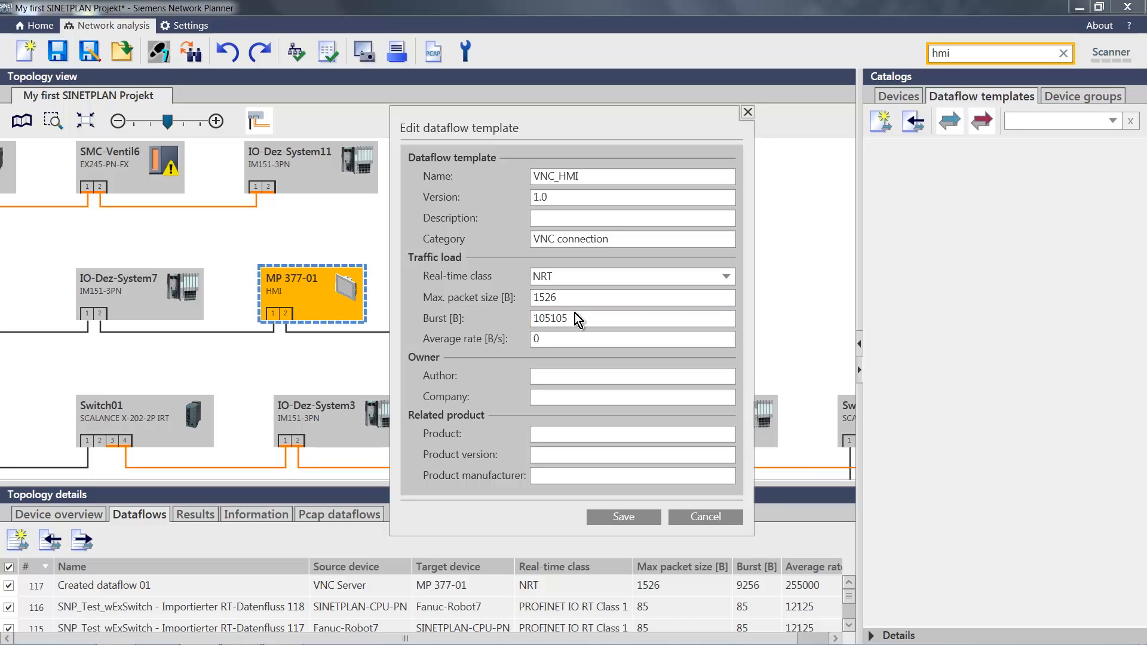
{"action": "left_click", "coordinate": [568, 338]}
{"action": "type", "text": "95340"}
Enter "my self" as the template's author and Siemens AG as its company, and save the template
{"action": "left_click", "coordinate": [575, 377]}
{"action": "type", "text": "my self"}
{"action": "left_click", "coordinate": [583, 399]}
{"action": "type", "text": "Siemens AG"}
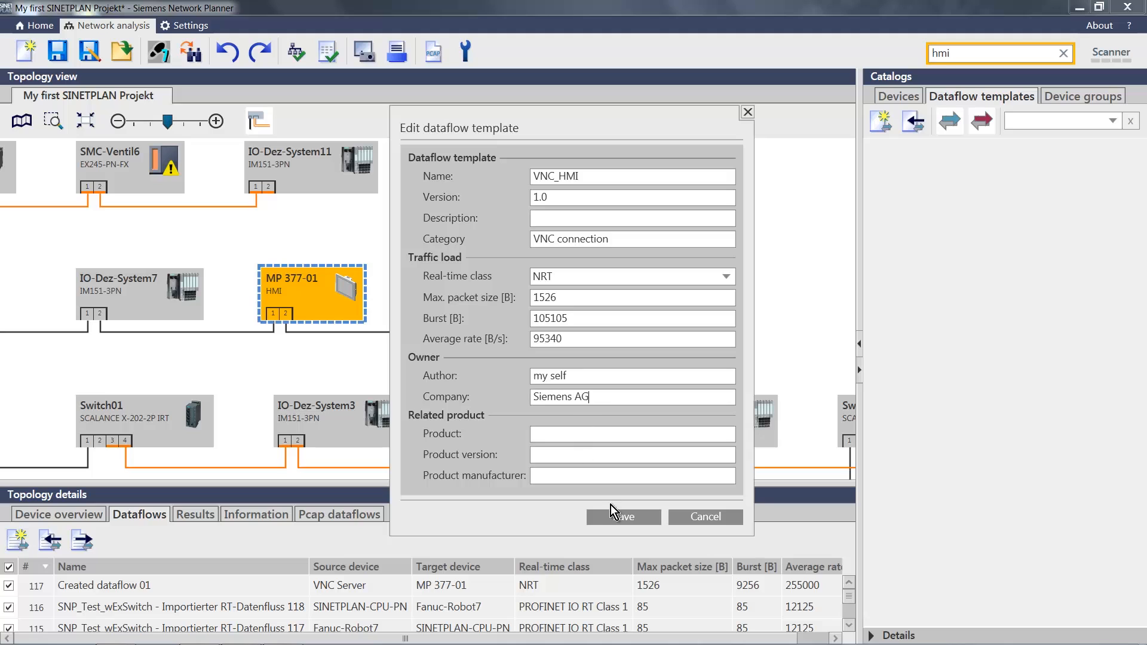
{"action": "left_click", "coordinate": [623, 517]}
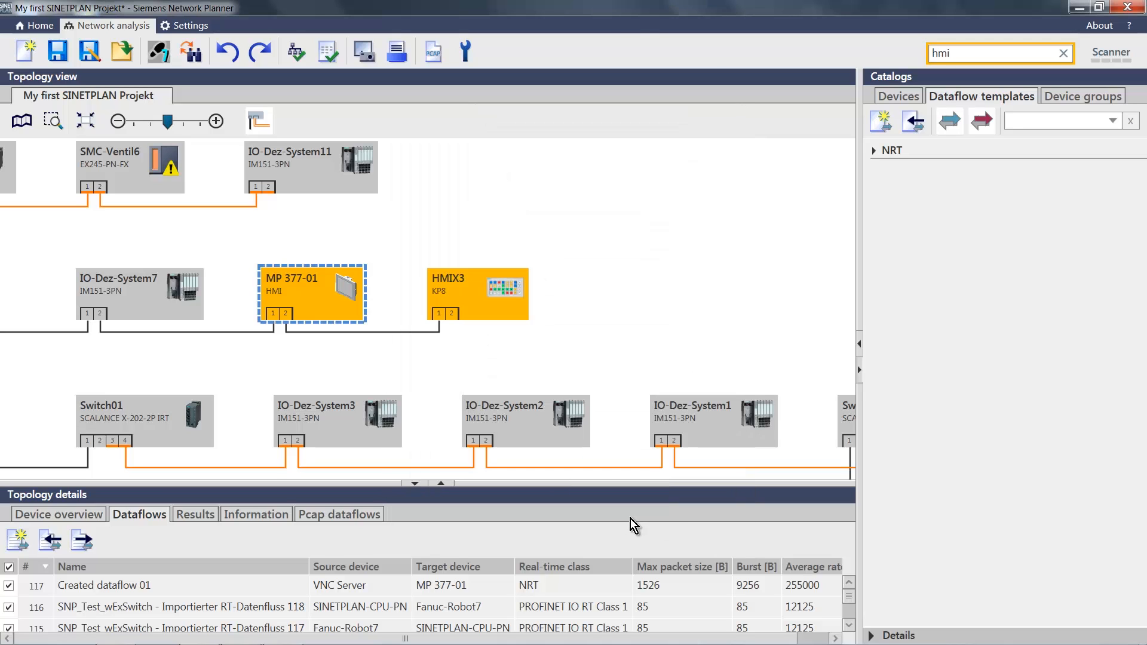
Start a new dataflow from the VNC Server using the VNC_HMI template from the NRT group's VNC connection category
{"action": "left_click", "coordinate": [873, 151]}
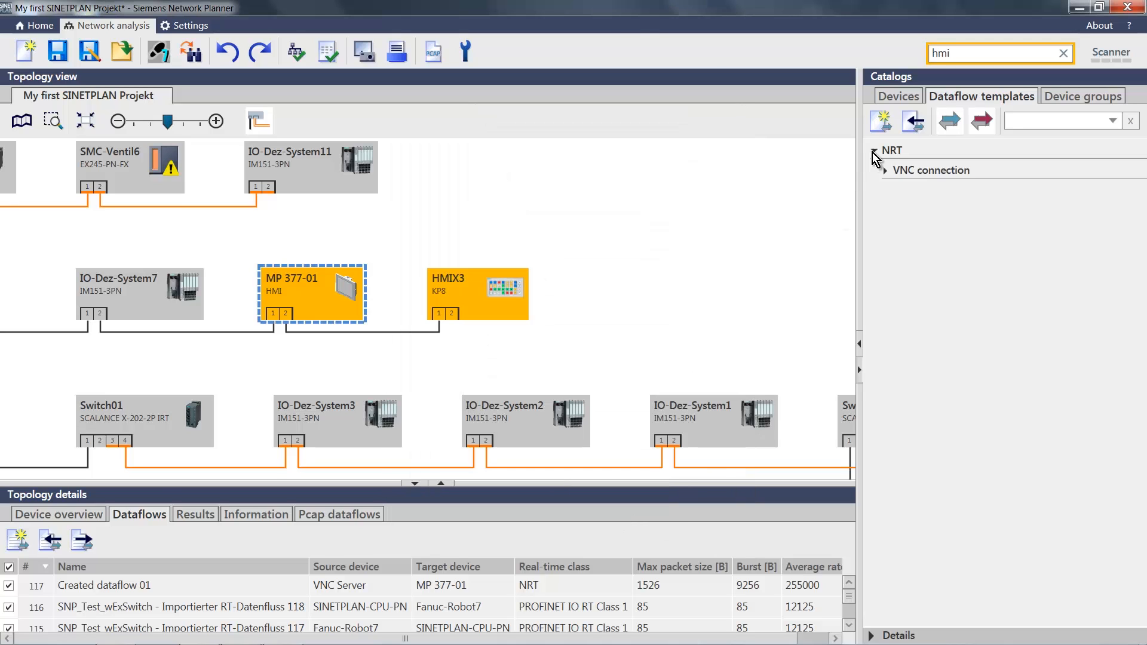
{"action": "left_click", "coordinate": [886, 171]}
{"action": "left_click", "coordinate": [919, 190]}
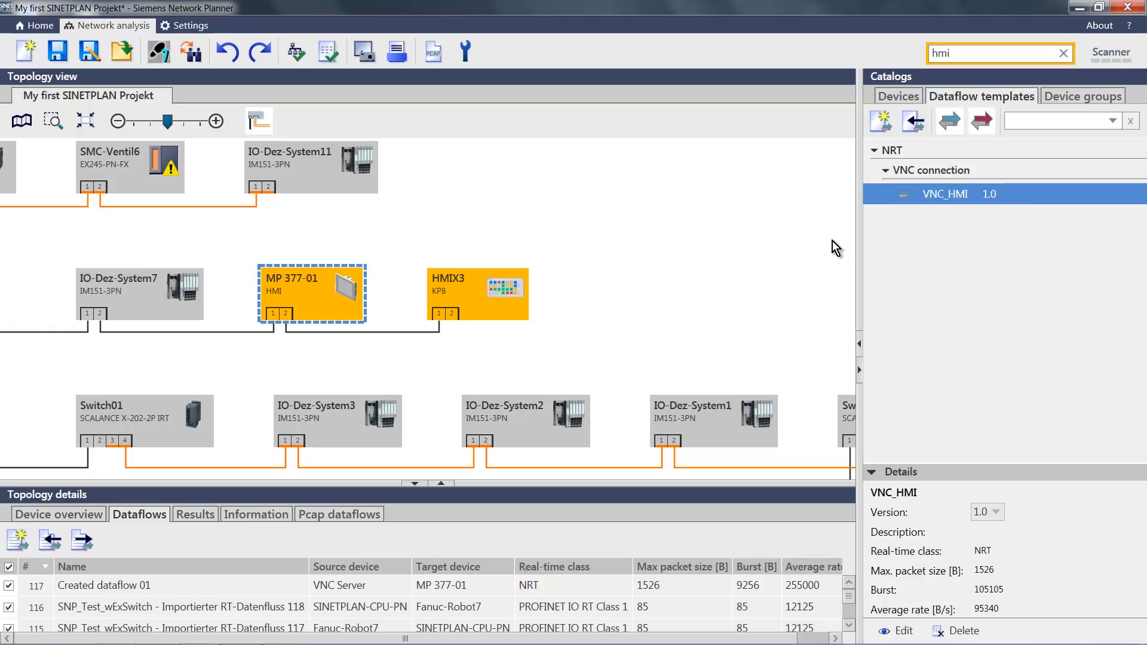
{"action": "scroll", "coordinate": [549, 226], "scroll_direction": "down", "scroll_amount": 3}
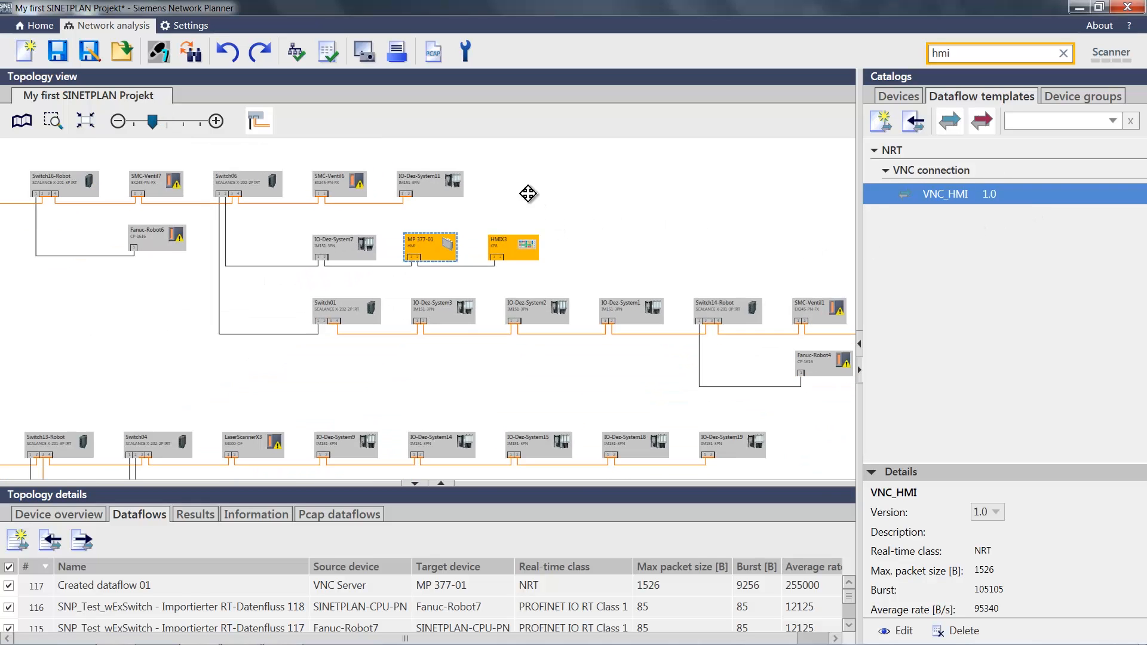
{"action": "left_click_drag", "start_coordinate": [491, 275], "coordinate": [683, 430]}
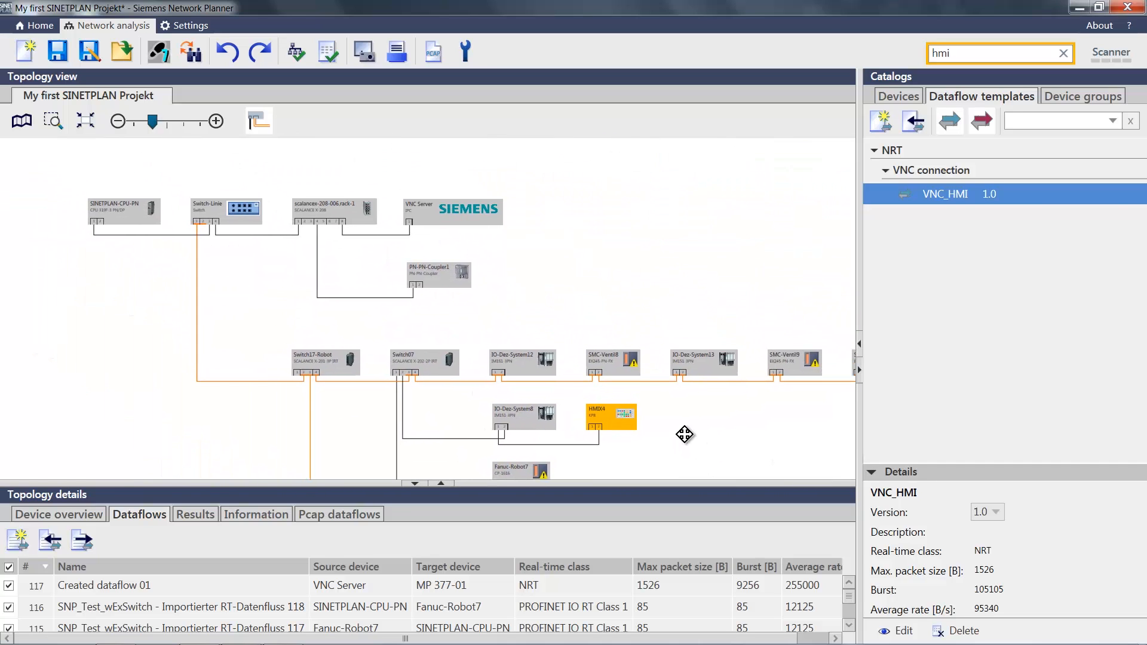
{"action": "left_click_drag", "start_coordinate": [923, 196], "coordinate": [467, 214]}
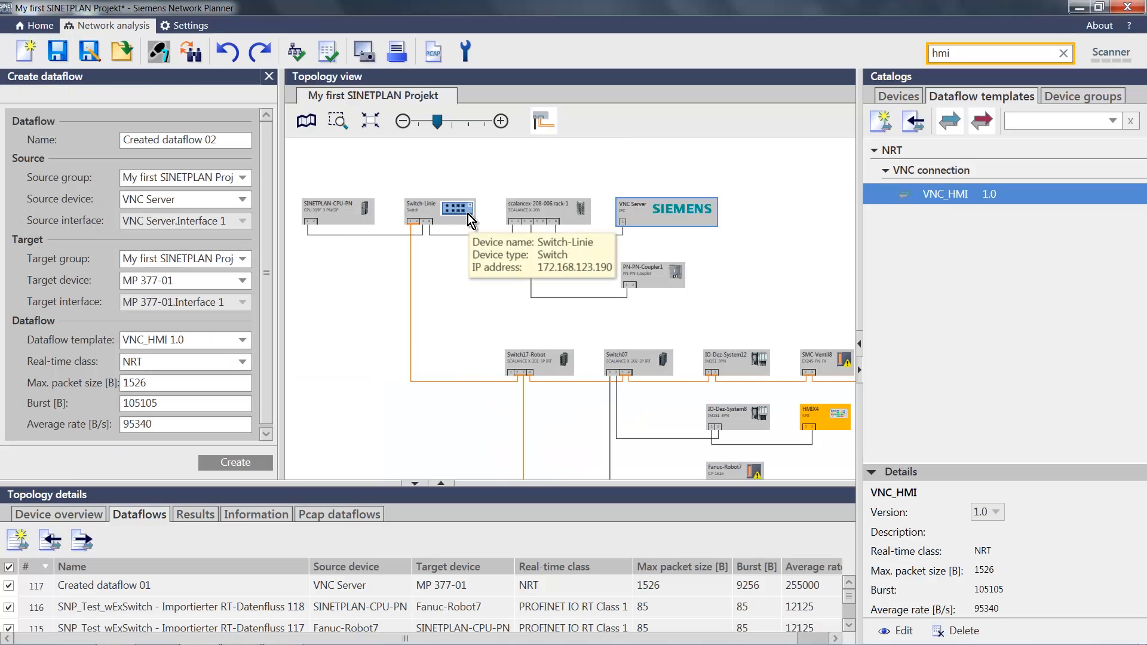
{"action": "left_click_drag", "start_coordinate": [281, 339], "coordinate": [320, 338]}
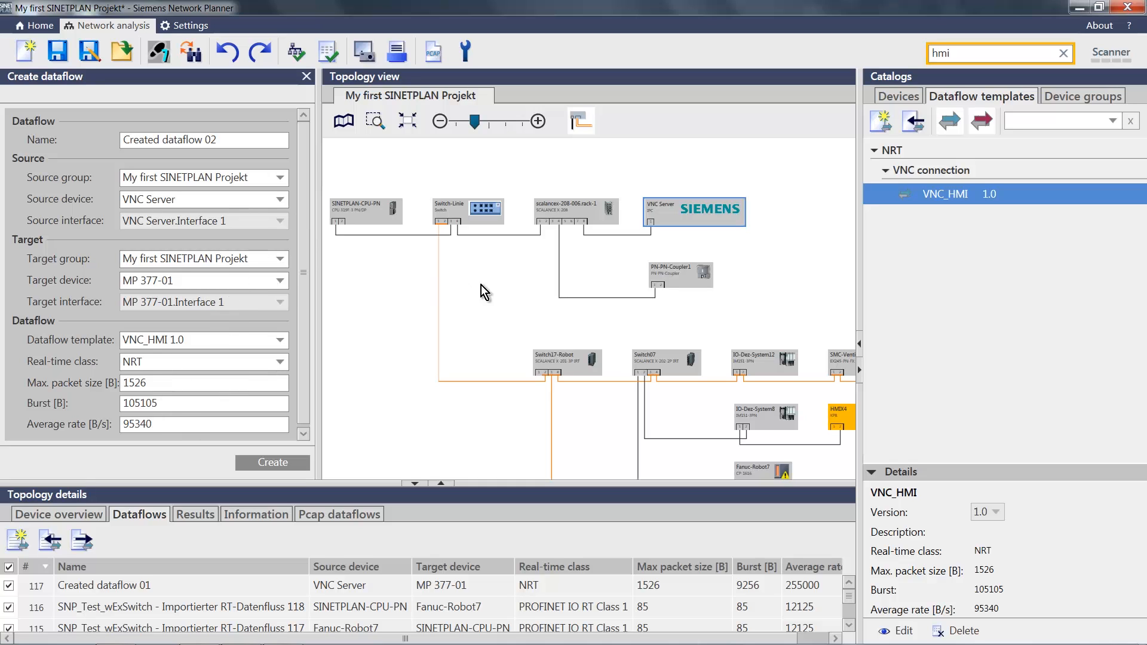
Set the HMI device MP 377-02 as the dataflow target, create the dataflow and close the creation form
{"action": "left_click", "coordinate": [344, 129]}
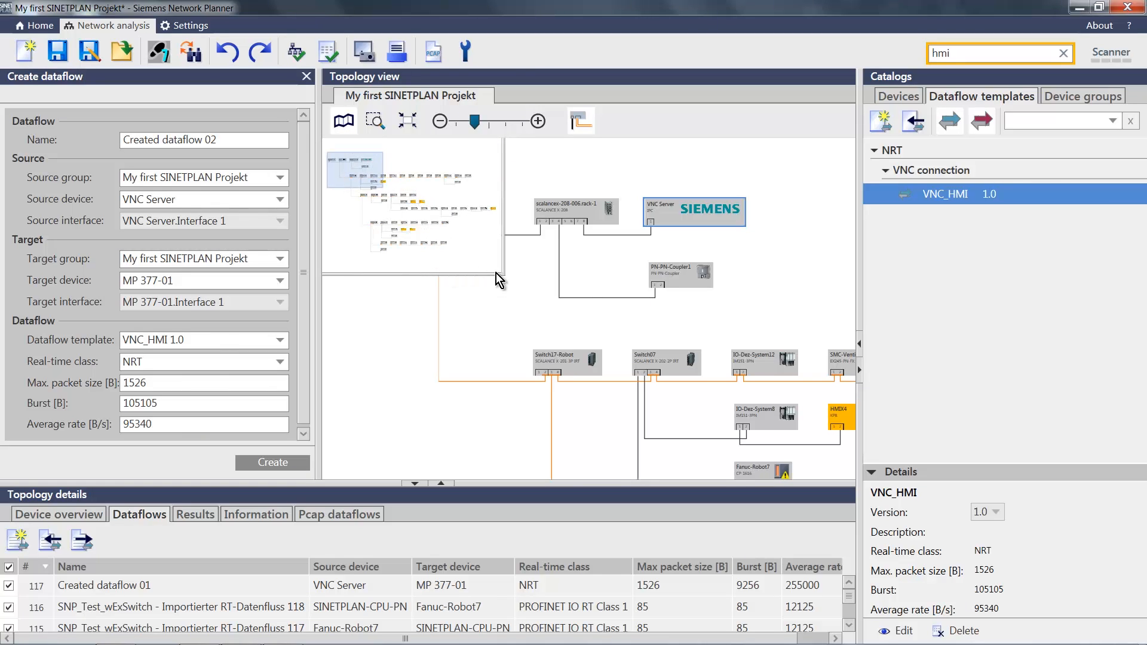
{"action": "left_click_drag", "start_coordinate": [499, 273], "coordinate": [541, 274]}
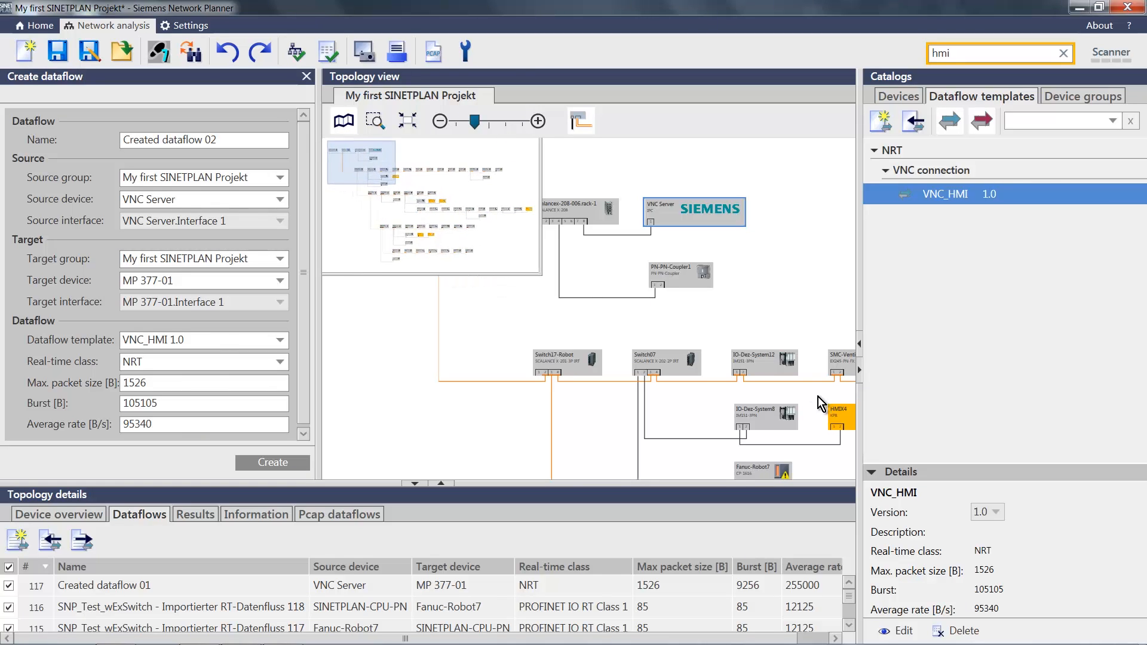
{"action": "left_click", "coordinate": [856, 371]}
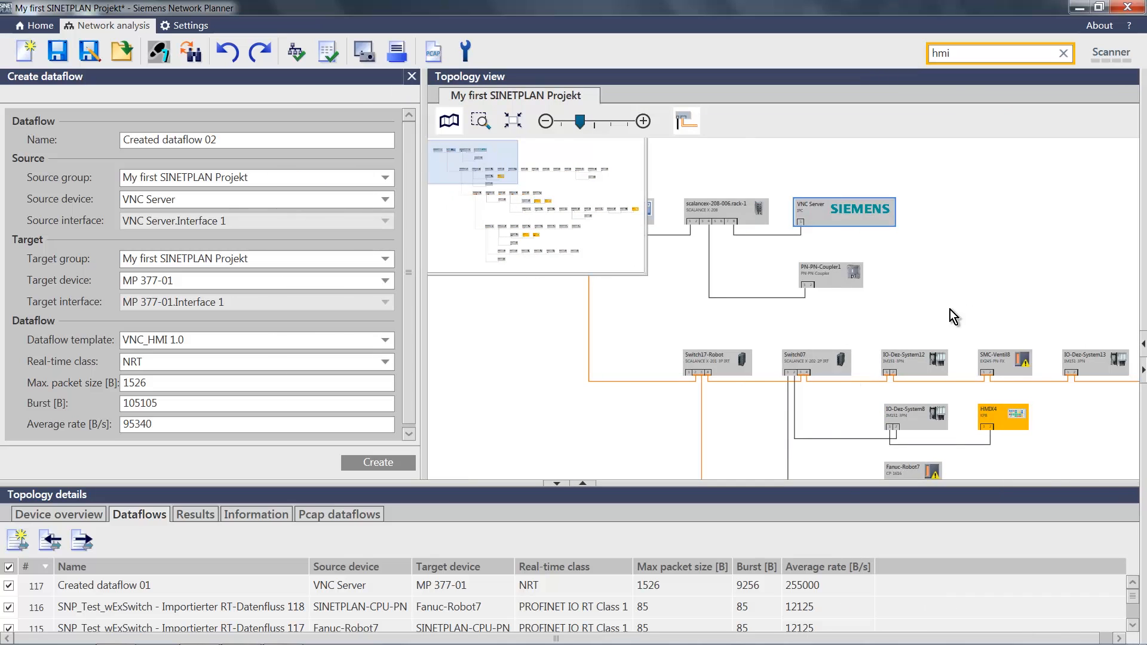
{"action": "scroll", "coordinate": [996, 341], "scroll_direction": "down", "scroll_amount": 5}
{"action": "left_click_drag", "start_coordinate": [909, 377], "coordinate": [721, 263]}
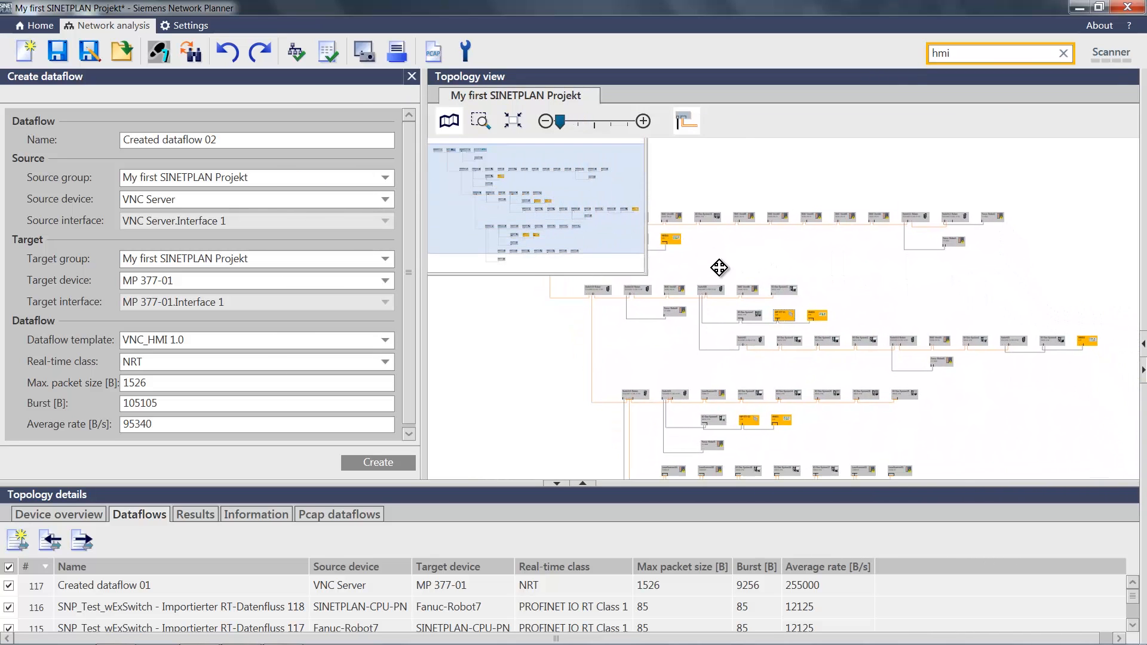
{"action": "right_click", "coordinate": [753, 421]}
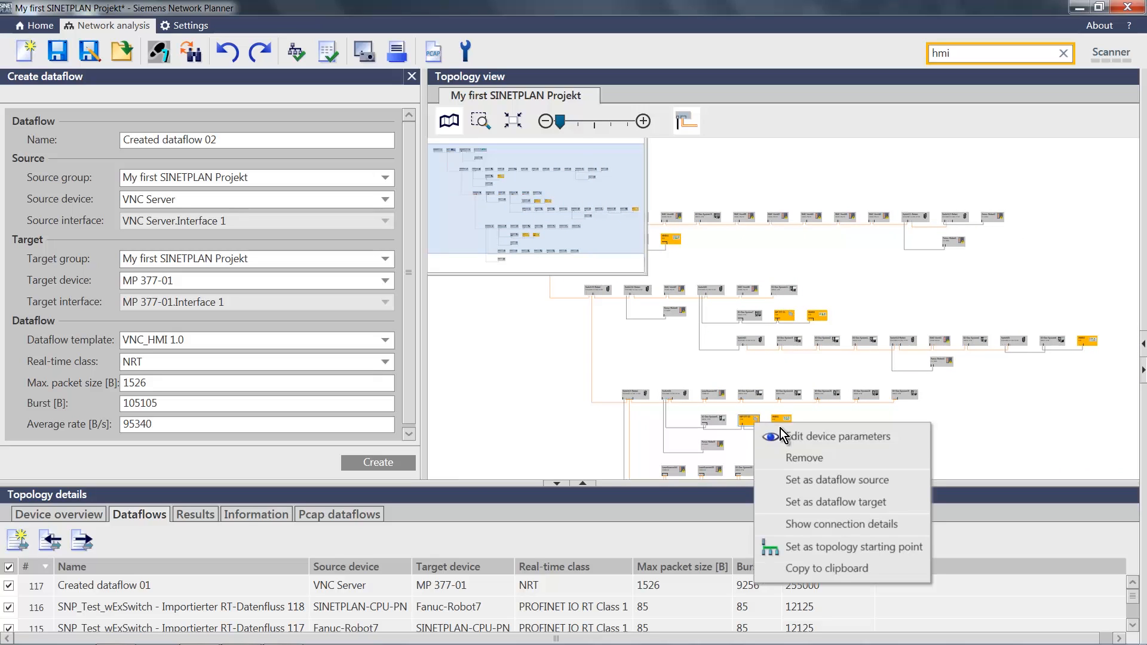
{"action": "left_click", "coordinate": [841, 503]}
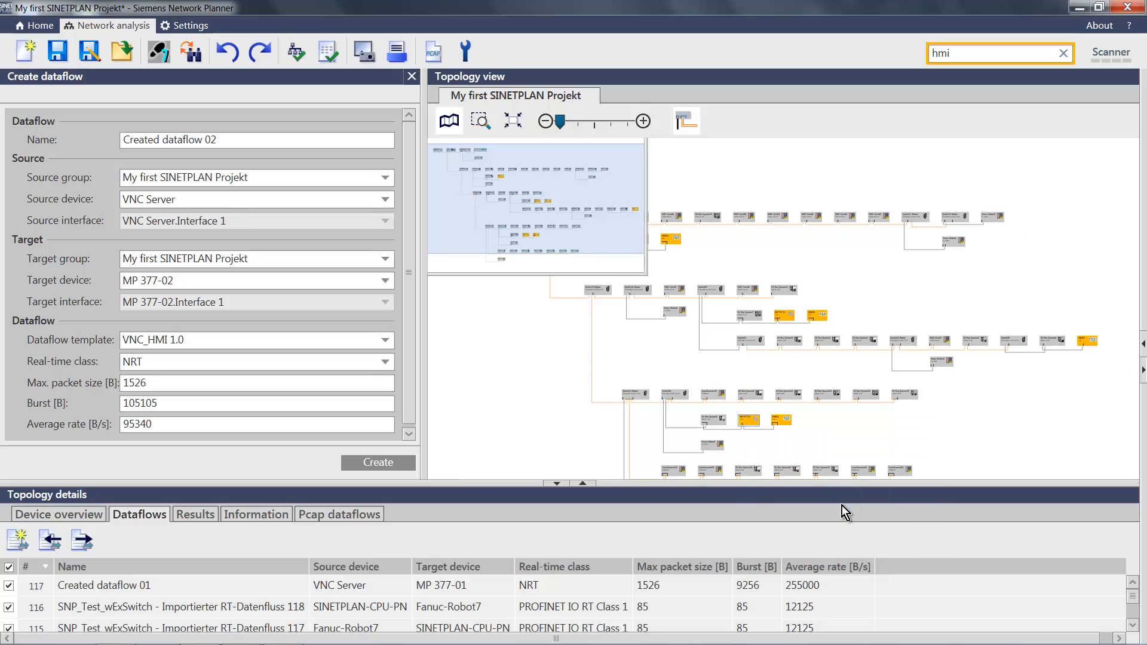
{"action": "left_click", "coordinate": [378, 462]}
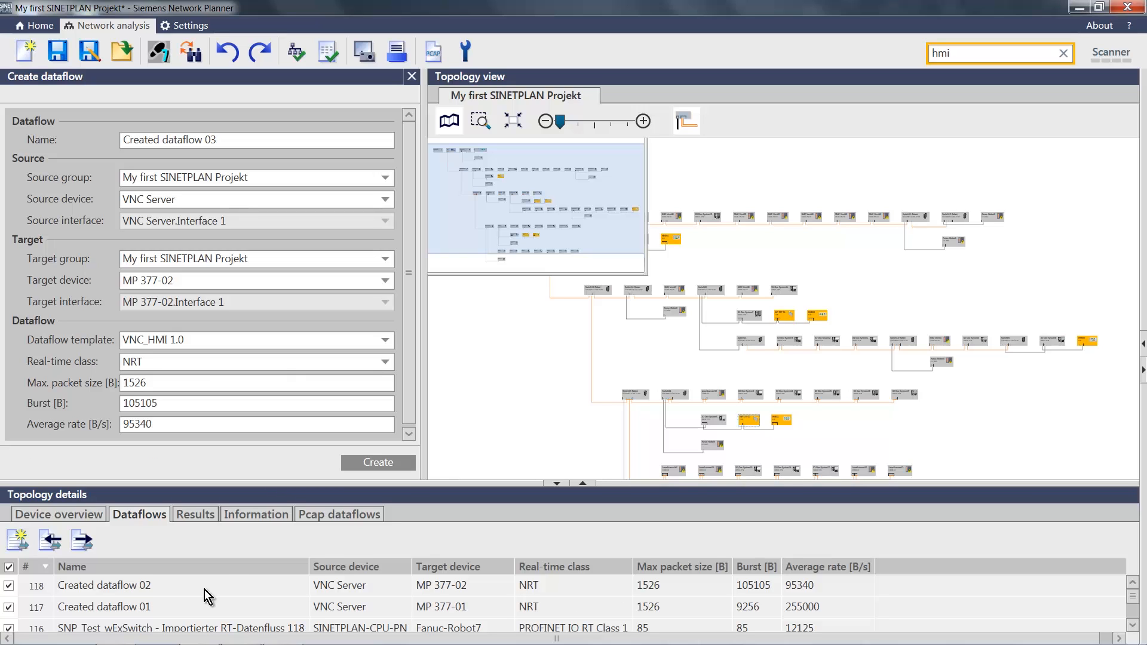
{"action": "left_click", "coordinate": [412, 77]}
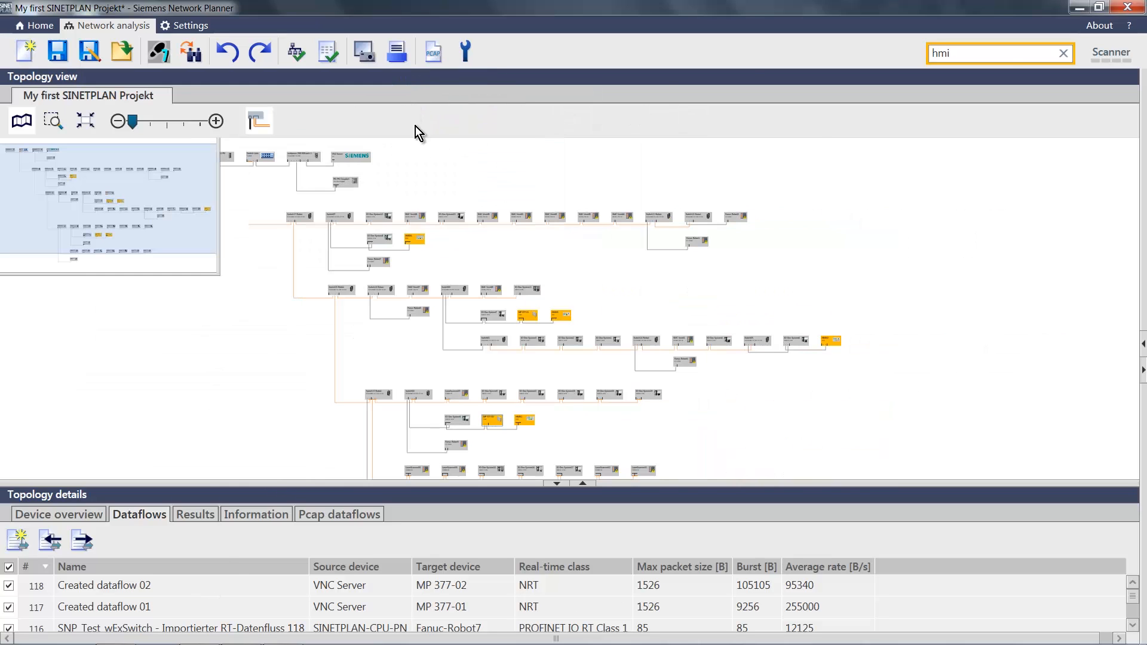
Analyze the topology's network load and enlarge the details area to read the analysis messages
{"action": "left_click_drag", "start_coordinate": [608, 270], "coordinate": [718, 271]}
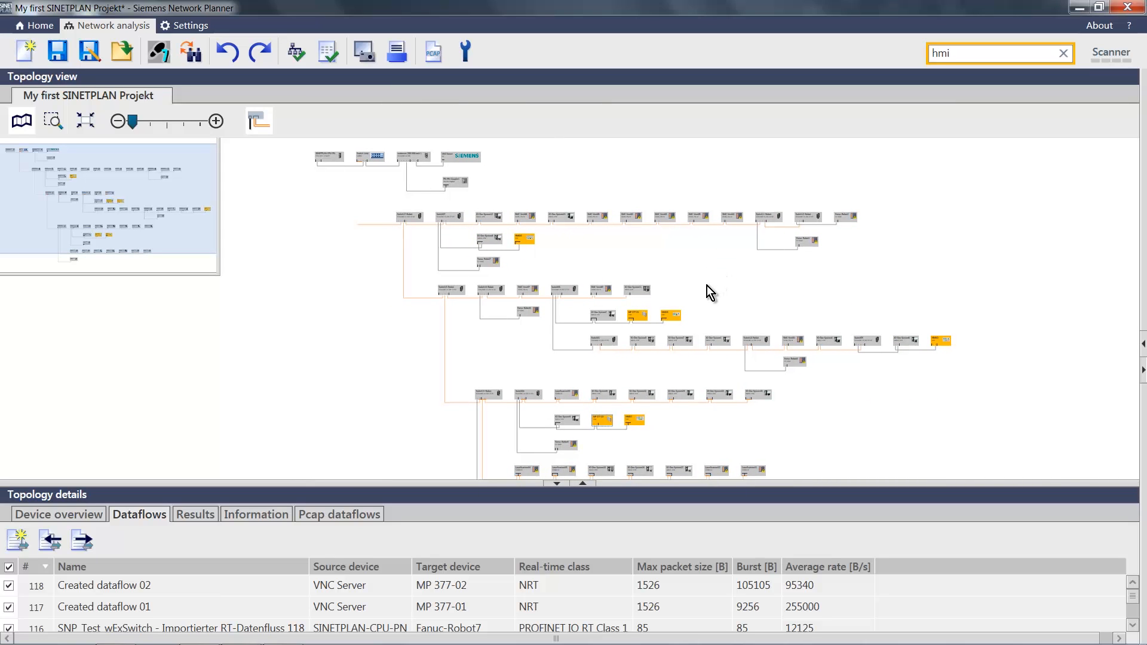
{"action": "scroll", "coordinate": [664, 288], "scroll_direction": "up", "scroll_amount": 3}
{"action": "scroll", "coordinate": [677, 343], "scroll_direction": "up", "scroll_amount": 2}
{"action": "left_click_drag", "start_coordinate": [704, 357], "coordinate": [780, 256]}
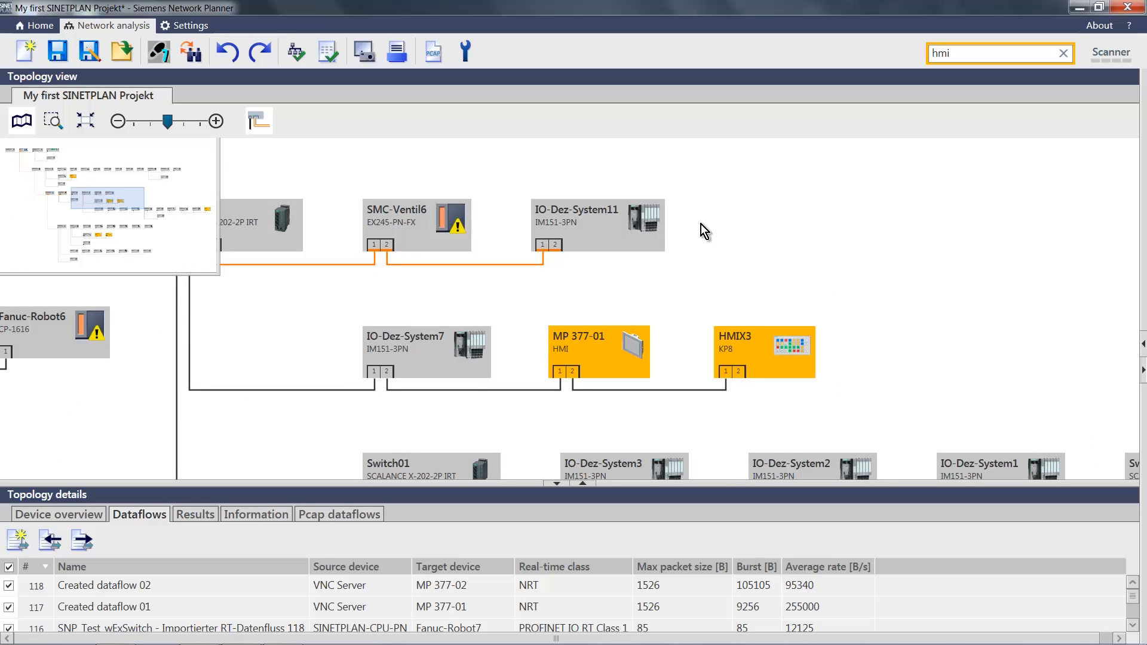
{"action": "left_click", "coordinate": [297, 54]}
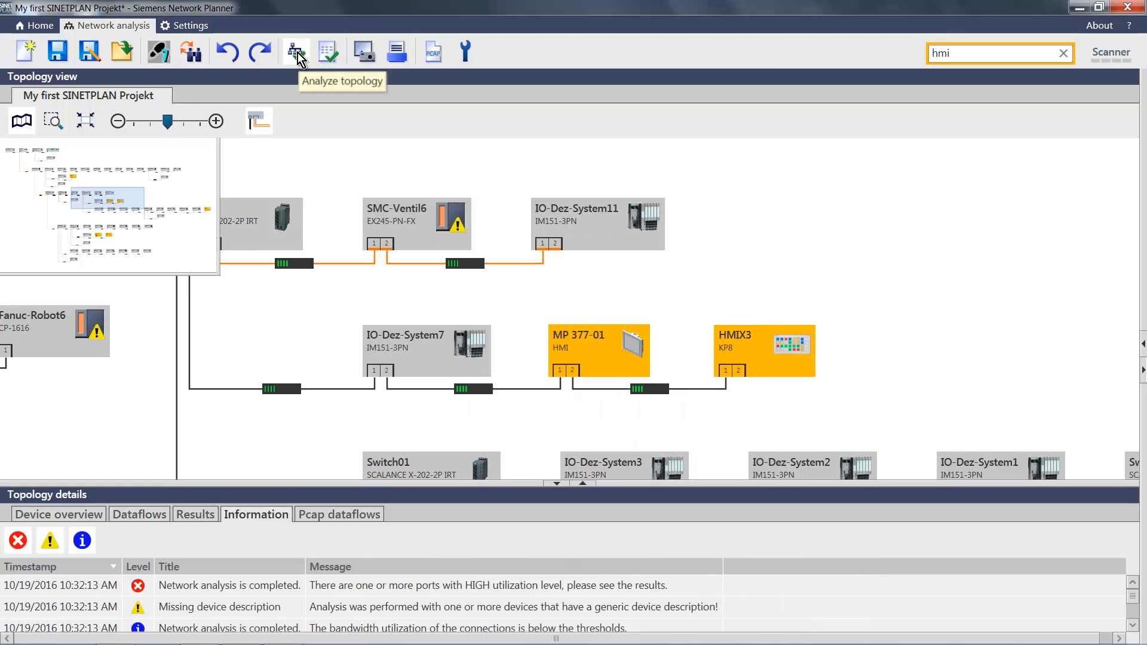
{"action": "left_click_drag", "start_coordinate": [413, 487], "coordinate": [394, 384]}
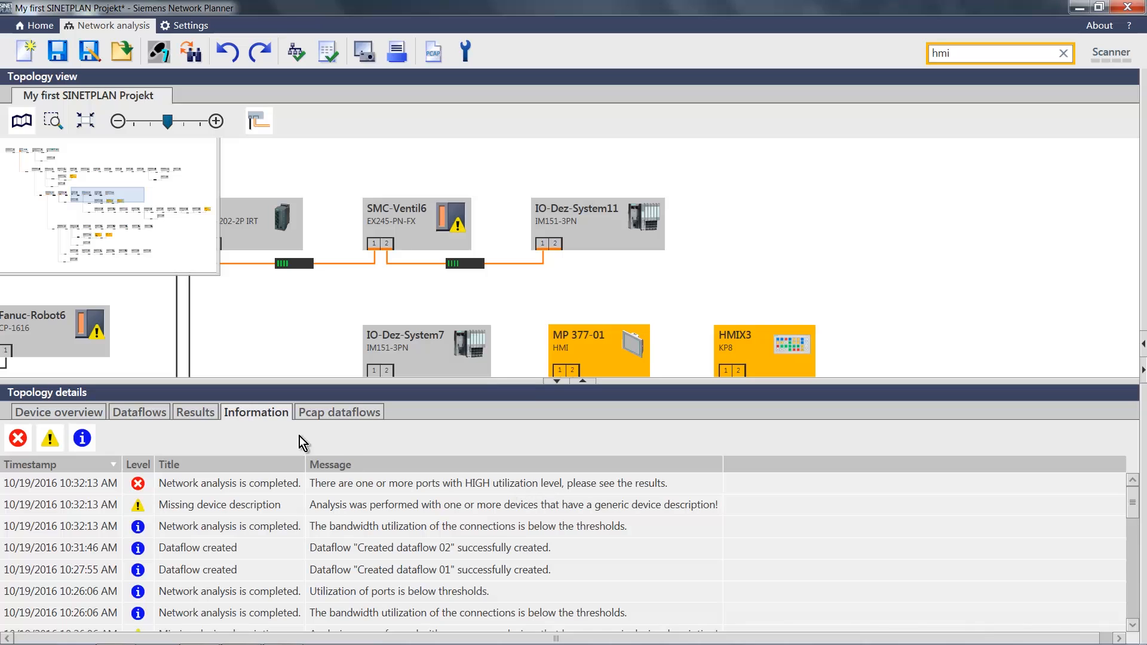
Show the analysis results for RT / IRT & NRT dataflows and locate port 1 of Switch-Linie in the topology
{"action": "left_click", "coordinate": [192, 413]}
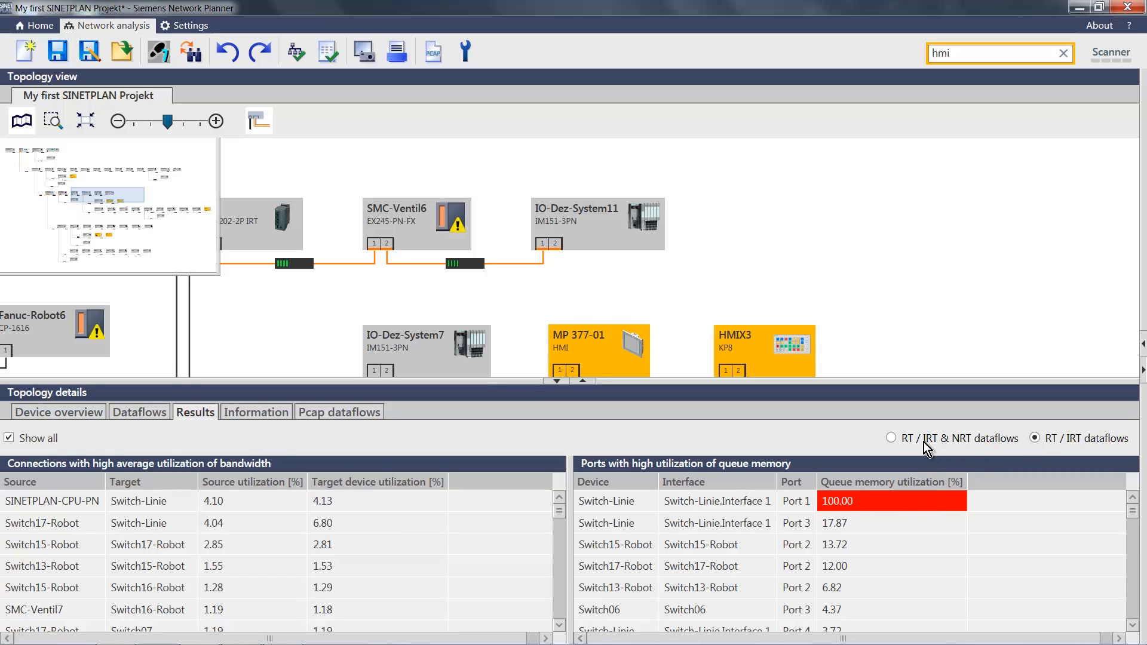
{"action": "left_click", "coordinate": [892, 438]}
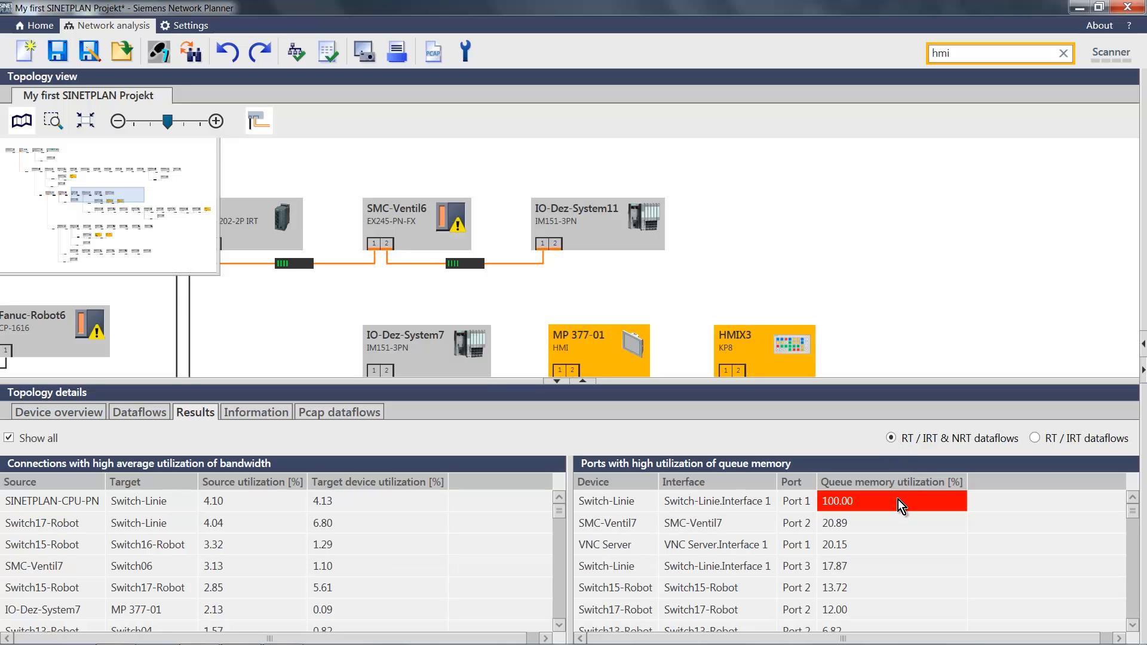
{"action": "left_click", "coordinate": [727, 505]}
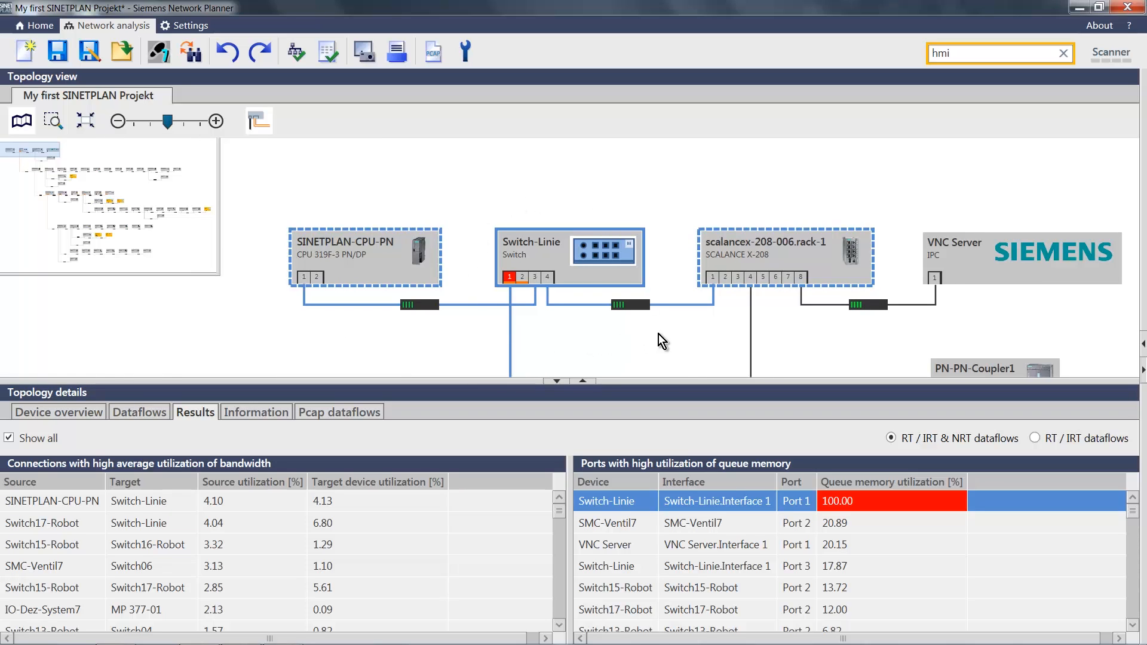
{"action": "mouse_move", "coordinate": [513, 278]}
Delete the connection between Switch-Linie and Switch17-Robot
{"action": "scroll", "coordinate": [474, 333], "scroll_direction": "down", "scroll_amount": 1}
{"action": "left_click_drag", "start_coordinate": [525, 384], "coordinate": [520, 424]}
{"action": "left_click_drag", "start_coordinate": [532, 344], "coordinate": [470, 267]}
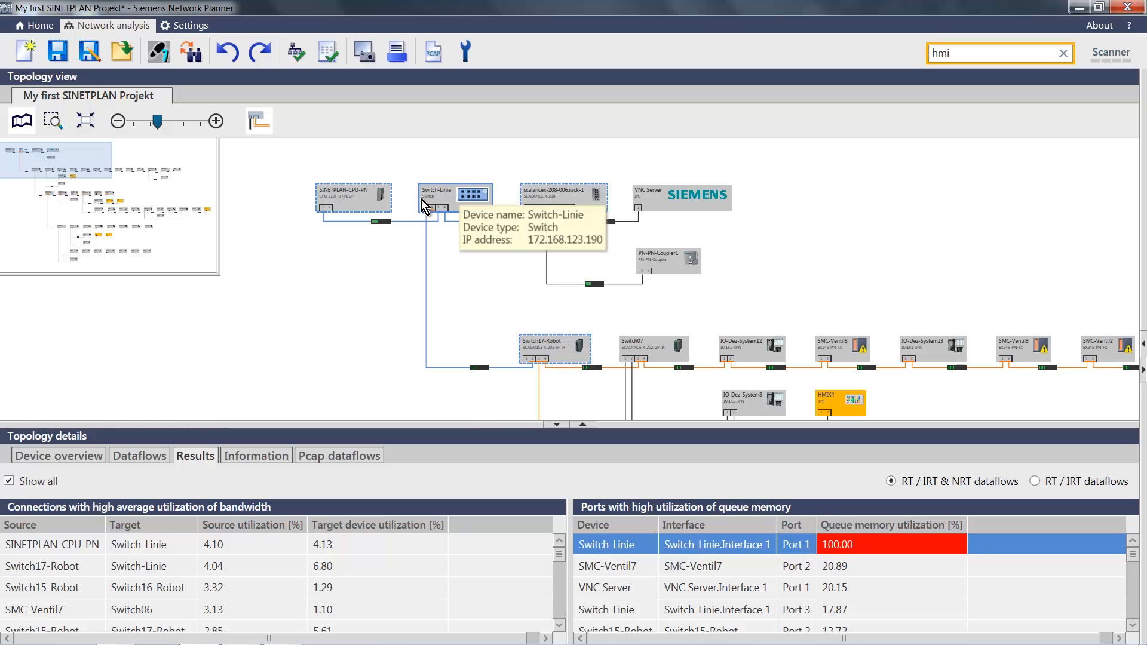
{"action": "mouse_move", "coordinate": [426, 266]}
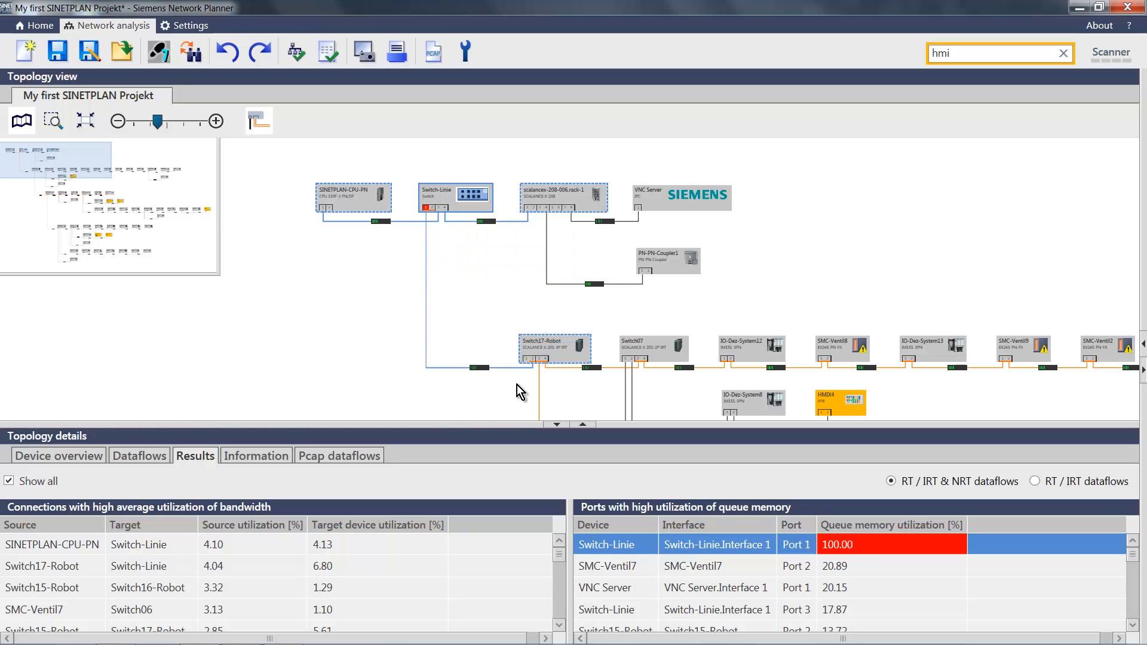
{"action": "left_click", "coordinate": [426, 293]}
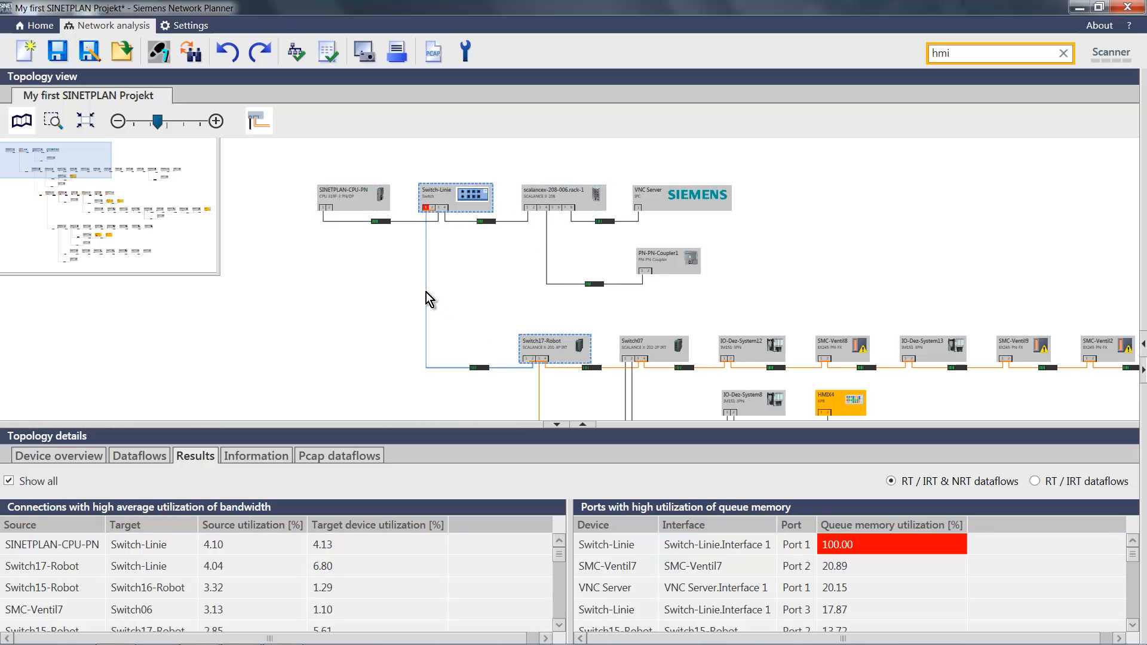
{"action": "key", "text": "Delete"}
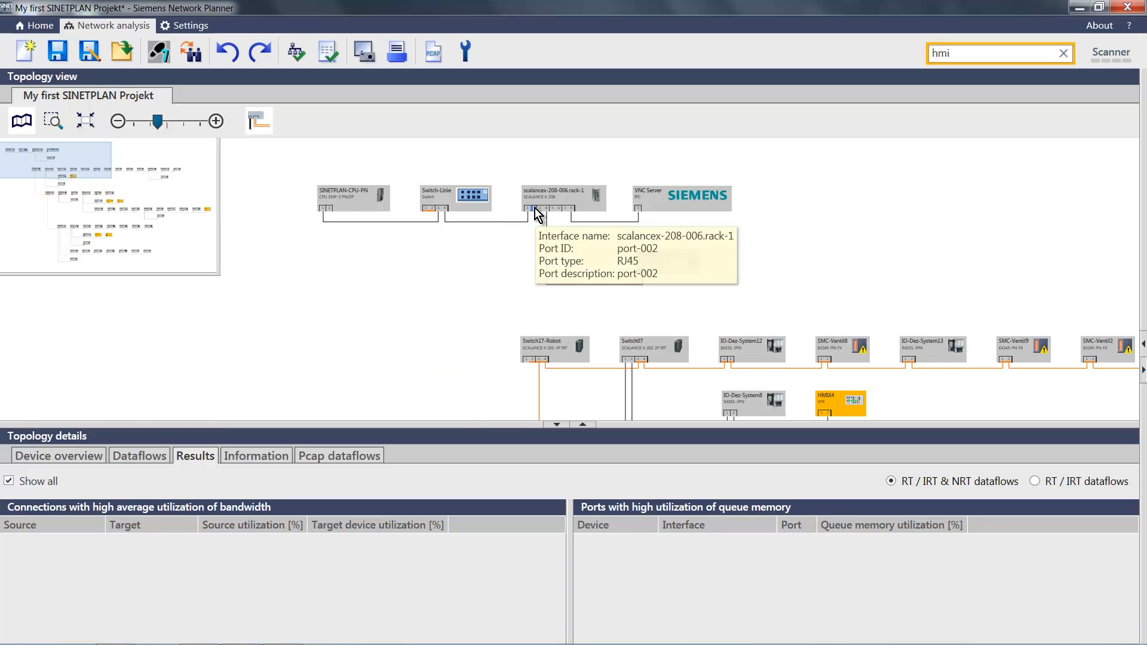
Connect port-002 of scalancex-208-006.rack-1 to the first port of Switch17-Robot and analyze the topology again
{"action": "left_click_drag", "start_coordinate": [535, 208], "coordinate": [524, 359]}
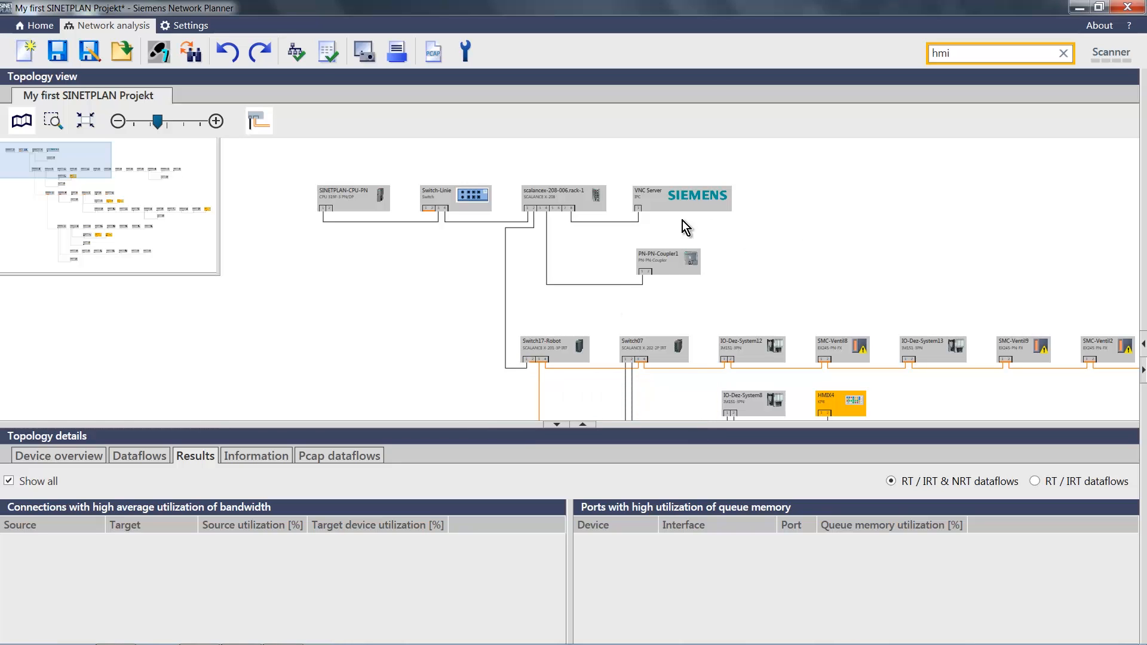
{"action": "left_click", "coordinate": [302, 59]}
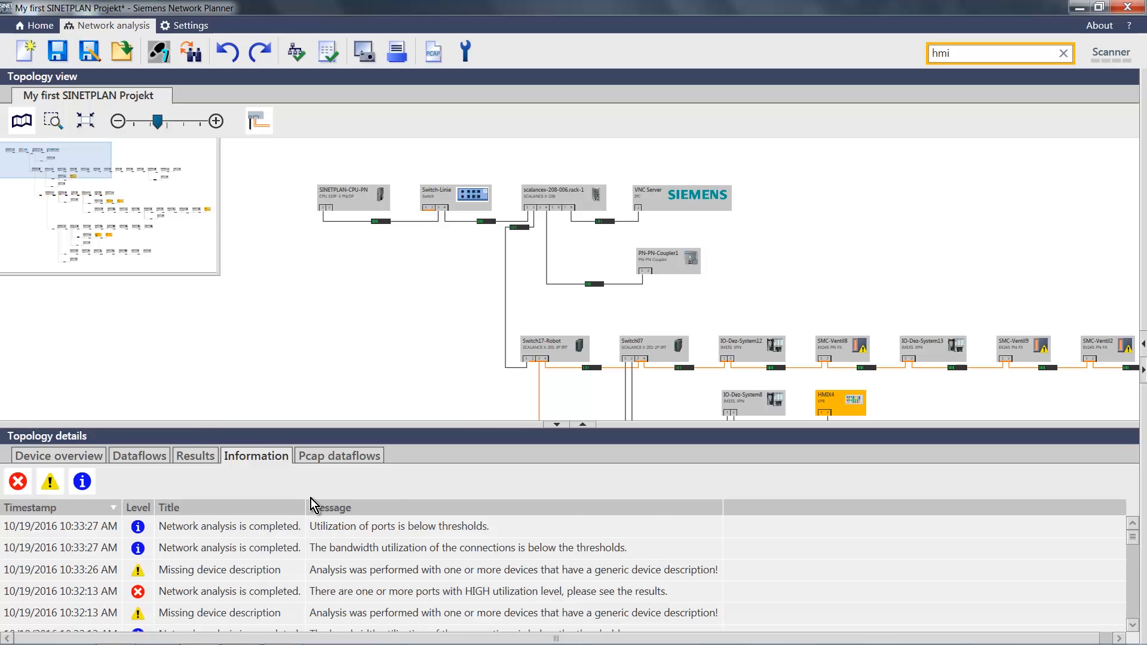
Show the new analysis results and enlarge the details area to examine bandwidth utilization of connections and queue memory utilization of ports
{"action": "left_click", "coordinate": [195, 455]}
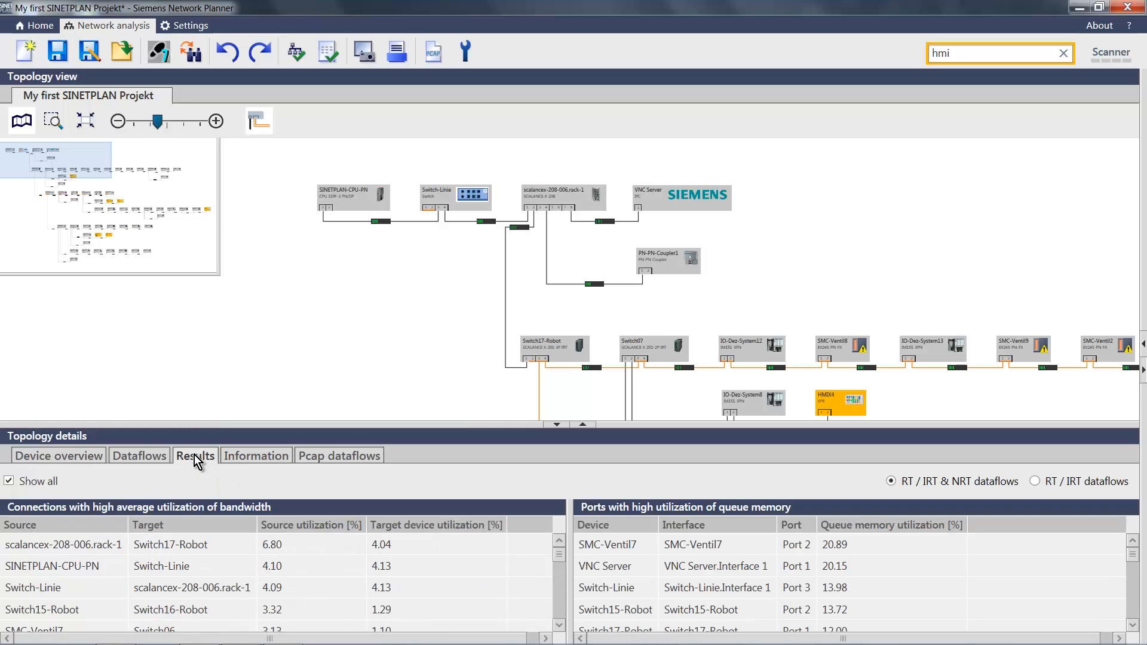
{"action": "left_click_drag", "start_coordinate": [780, 428], "coordinate": [780, 380]}
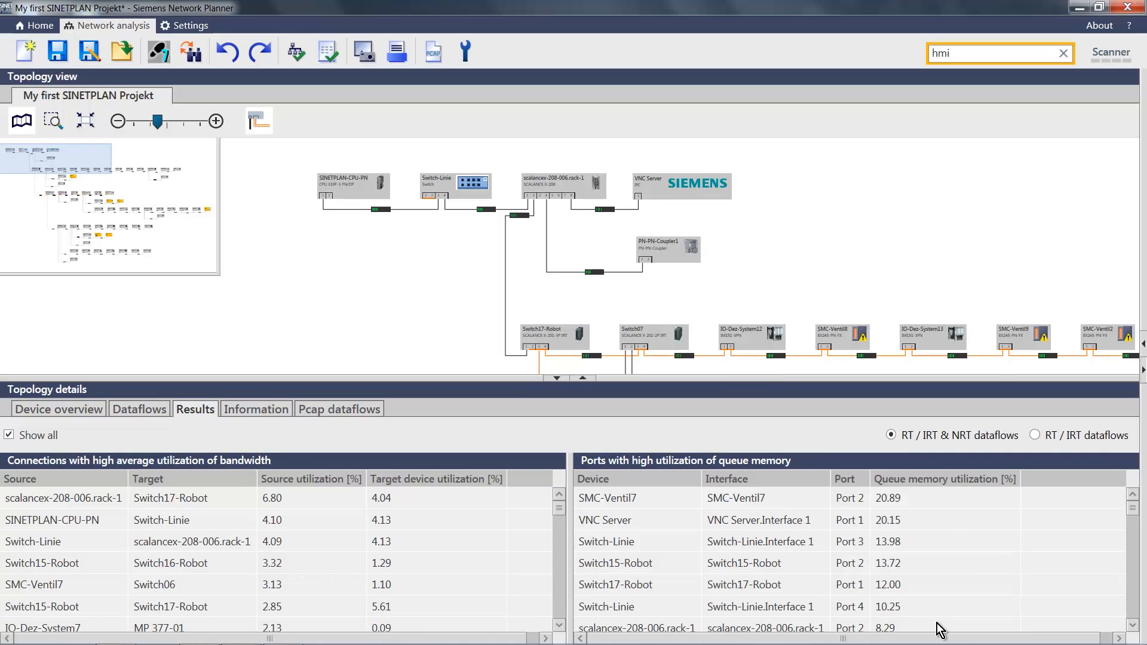
{"action": "left_click_drag", "start_coordinate": [783, 232], "coordinate": [792, 247]}
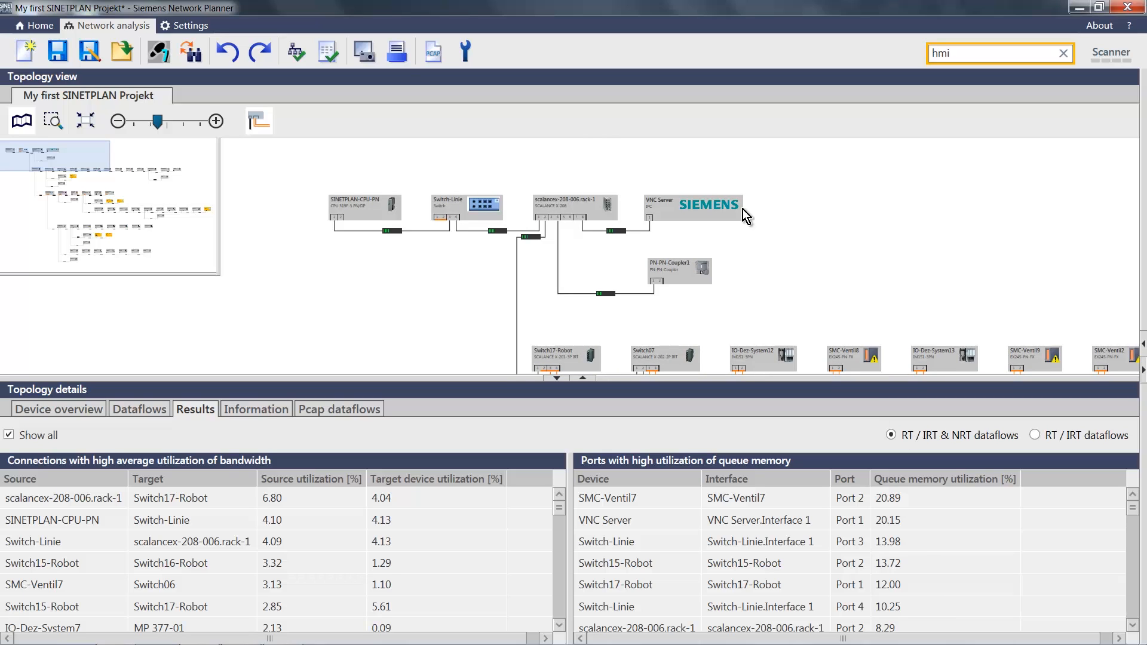
Start a project report with the preselected contents and set its storage path to D:\SINETPLAN
{"action": "left_click", "coordinate": [397, 52]}
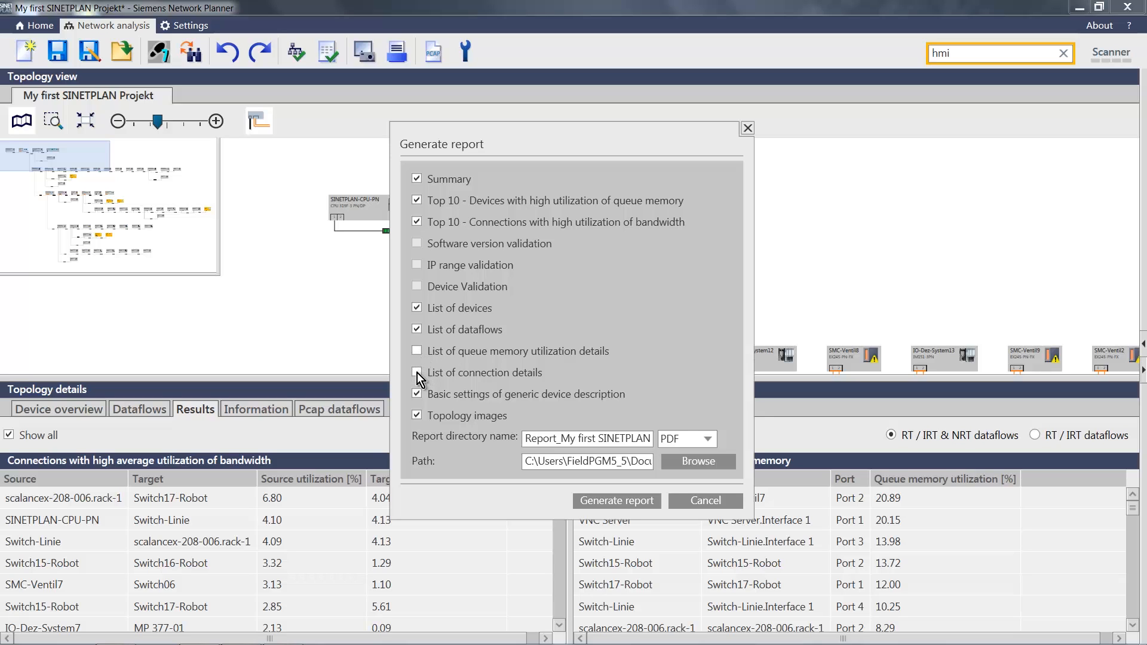
{"action": "left_click", "coordinate": [708, 469]}
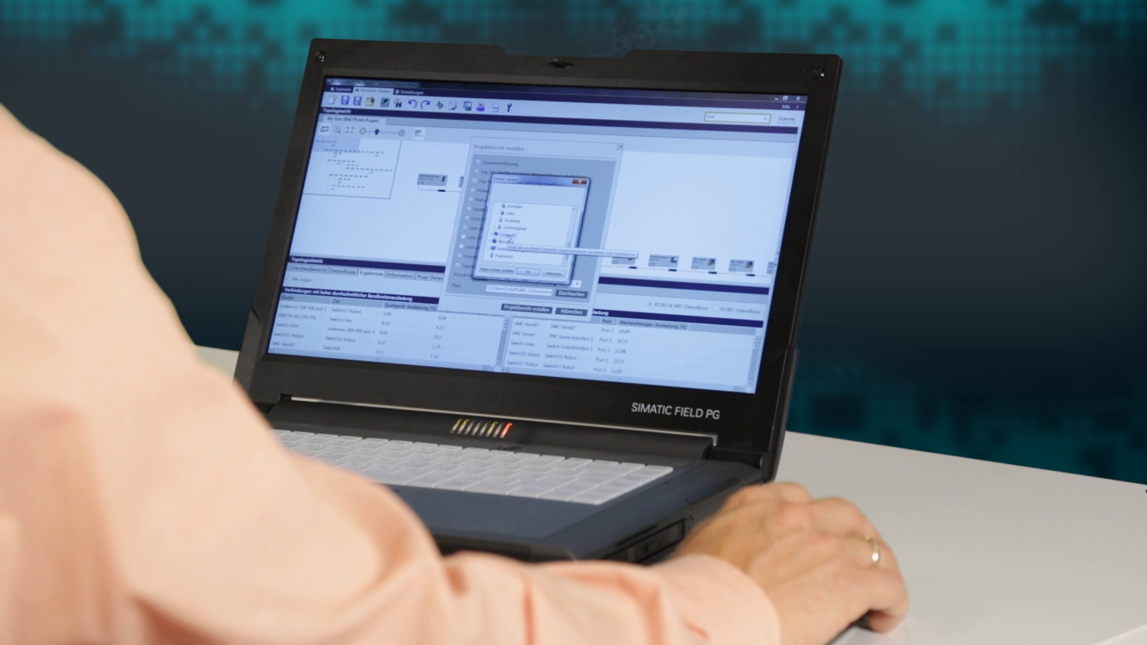
{"action": "double_click", "coordinate": [503, 256]}
{"action": "left_click", "coordinate": [509, 234]}
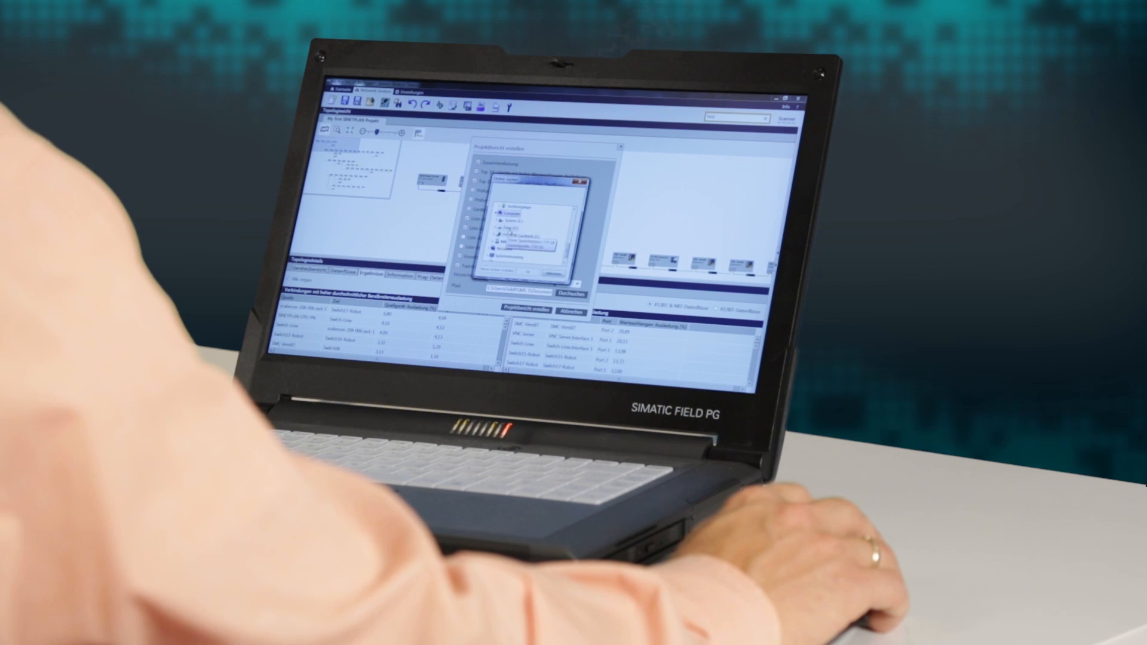
{"action": "double_click", "coordinate": [508, 235]}
{"action": "left_click", "coordinate": [510, 256]}
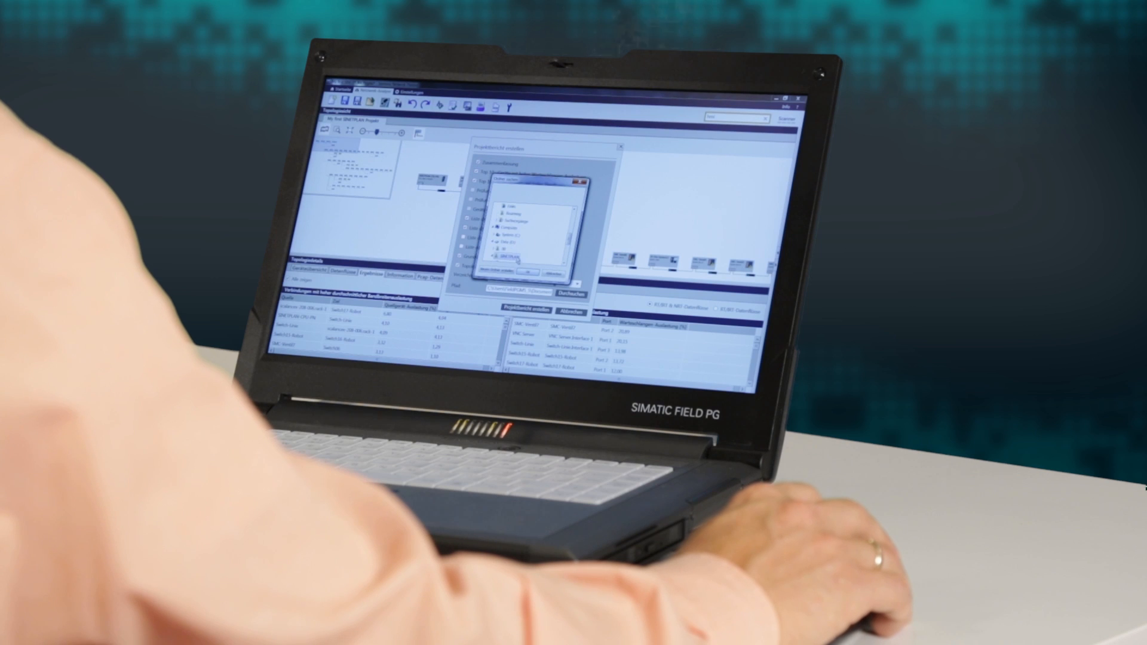
{"action": "left_click", "coordinate": [526, 274]}
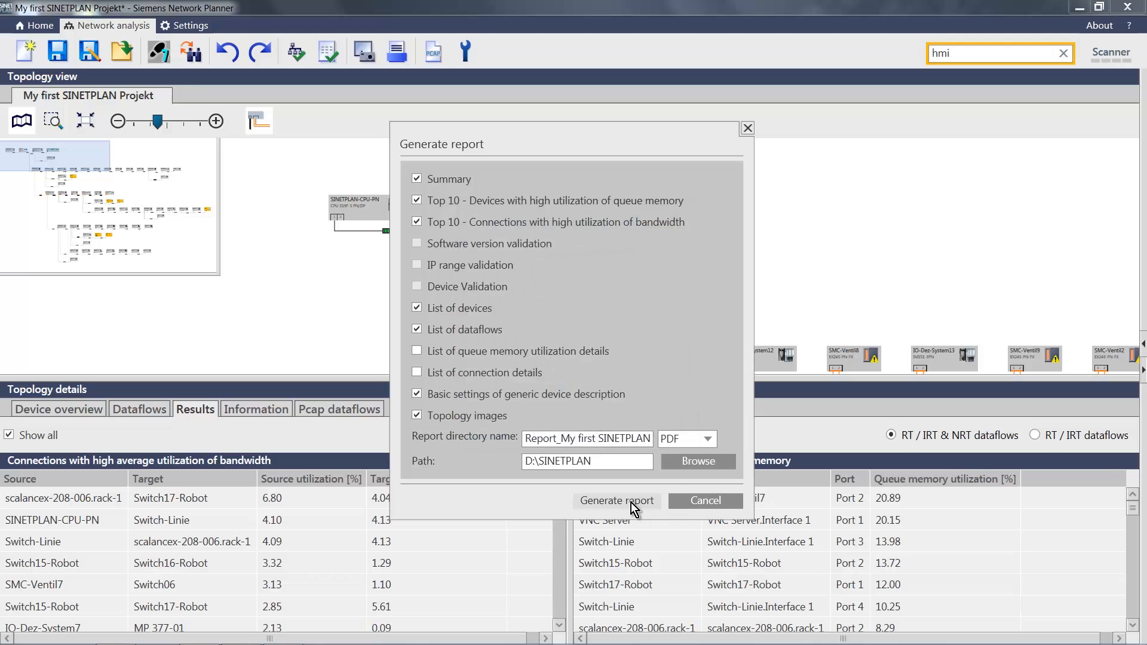
Check the available report file formats, keep PDF and generate the report
{"action": "left_click", "coordinate": [688, 442]}
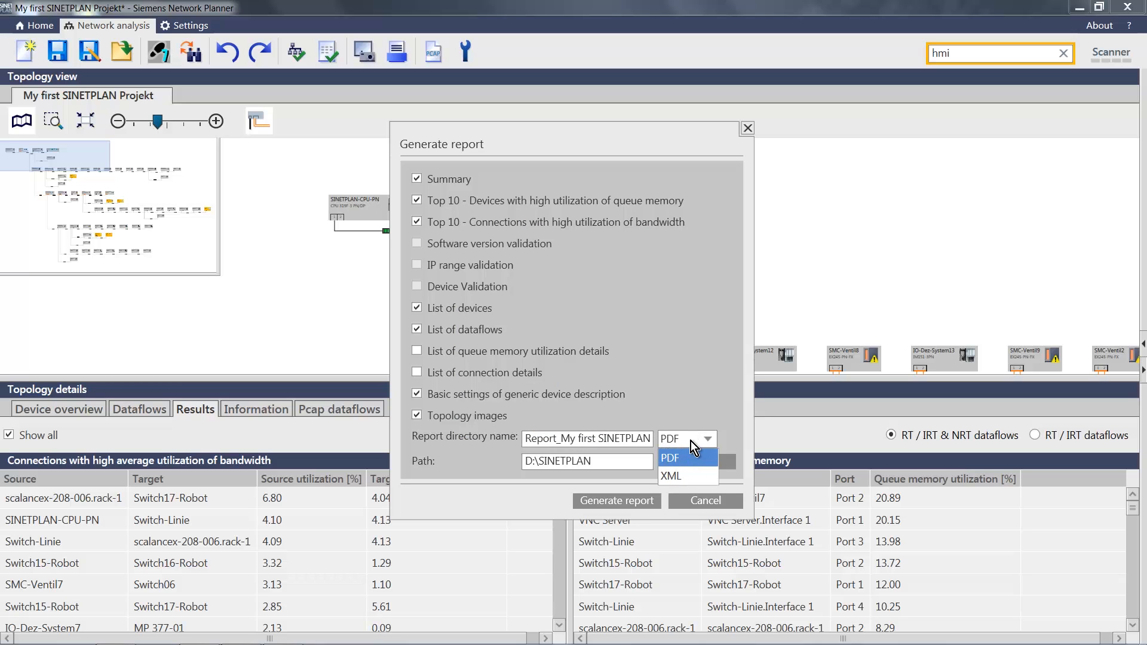
{"action": "left_click", "coordinate": [691, 441]}
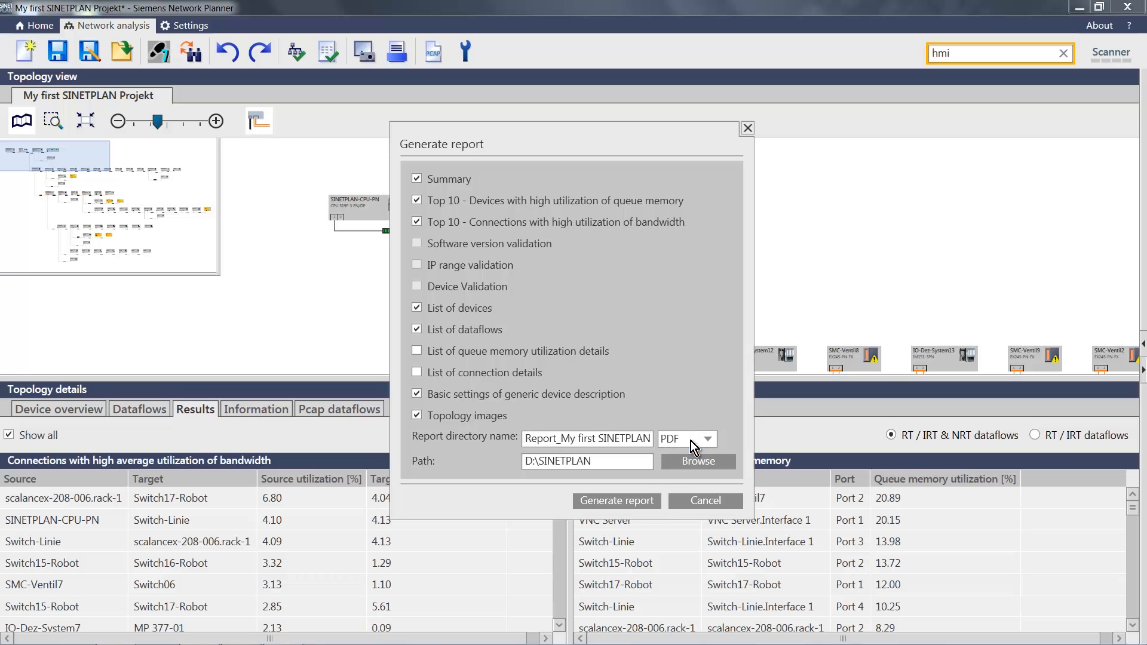
{"action": "left_click", "coordinate": [622, 504]}
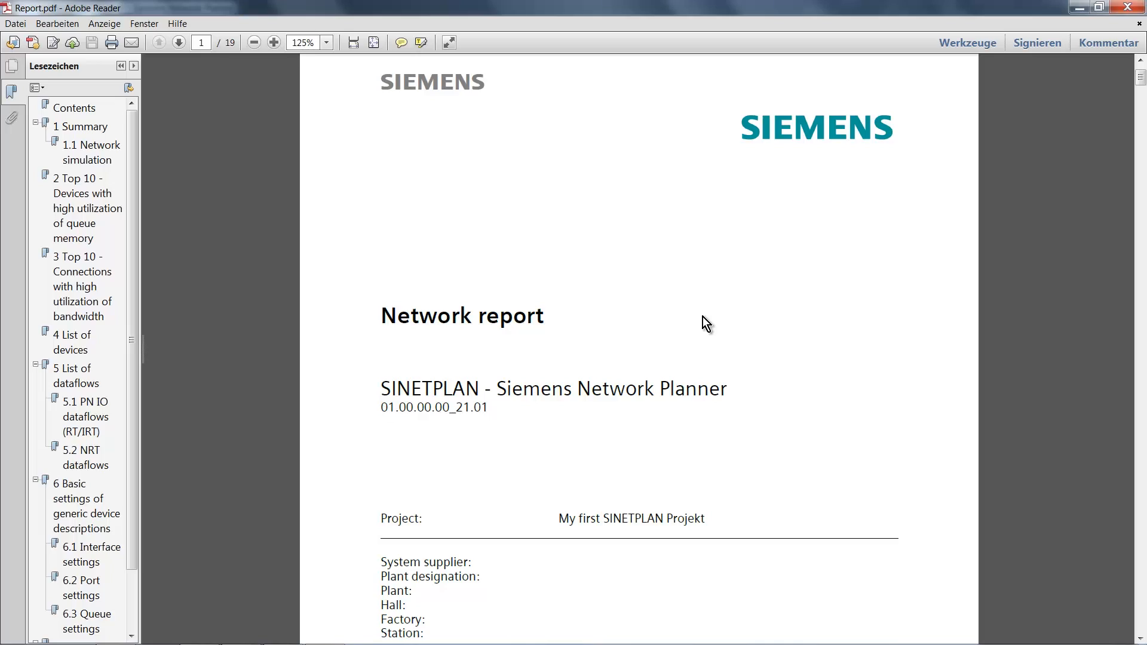
Examine the network report page by page, including the contents, summary, top 10 utilization tables, device list and topology image
{"action": "scroll", "coordinate": [702, 317], "scroll_direction": "down", "scroll_amount": 3}
{"action": "scroll", "coordinate": [704, 327], "scroll_direction": "down", "scroll_amount": 3}
{"action": "left_click", "coordinate": [374, 42]}
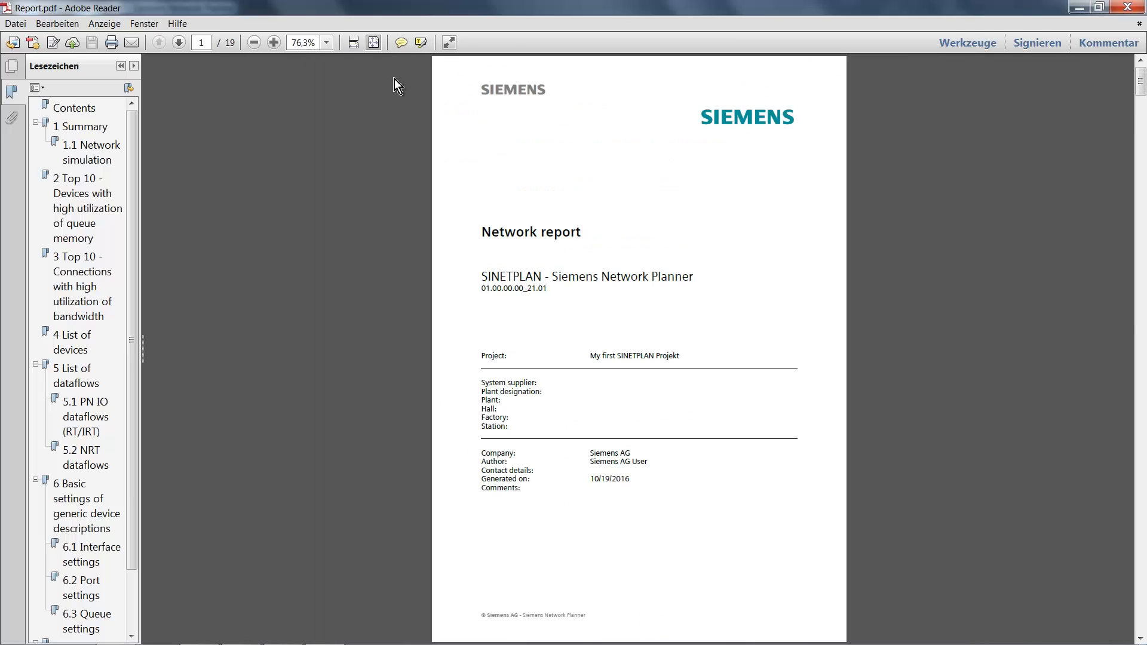
{"action": "scroll", "coordinate": [745, 319], "scroll_direction": "down", "scroll_amount": 1}
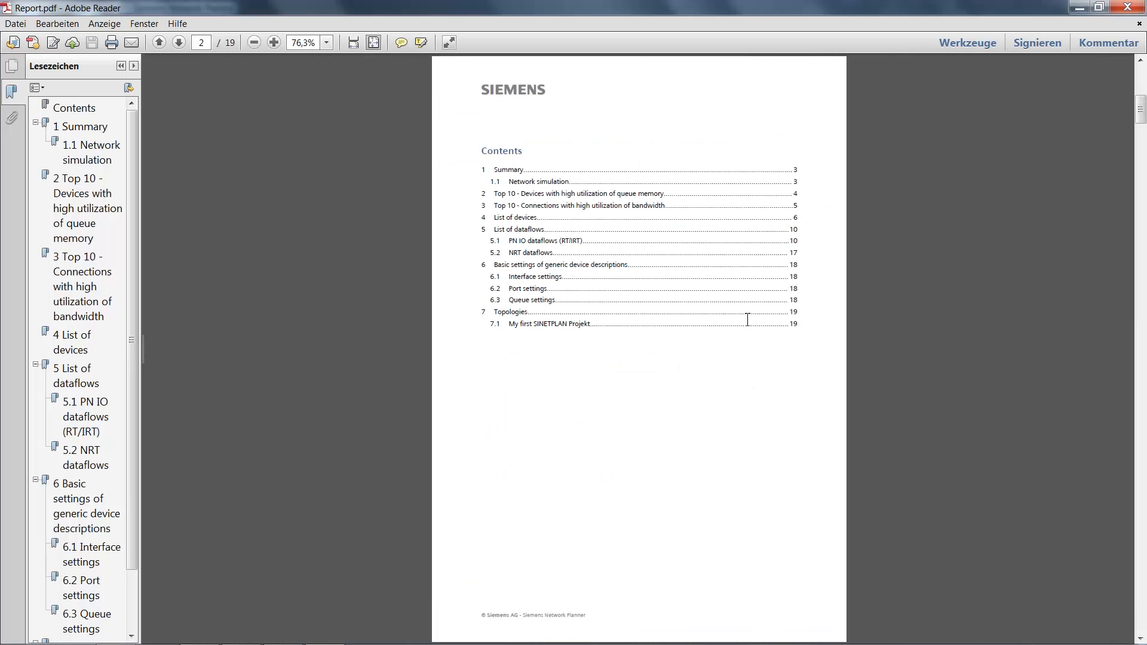
{"action": "scroll", "coordinate": [747, 319], "scroll_direction": "down", "scroll_amount": 1}
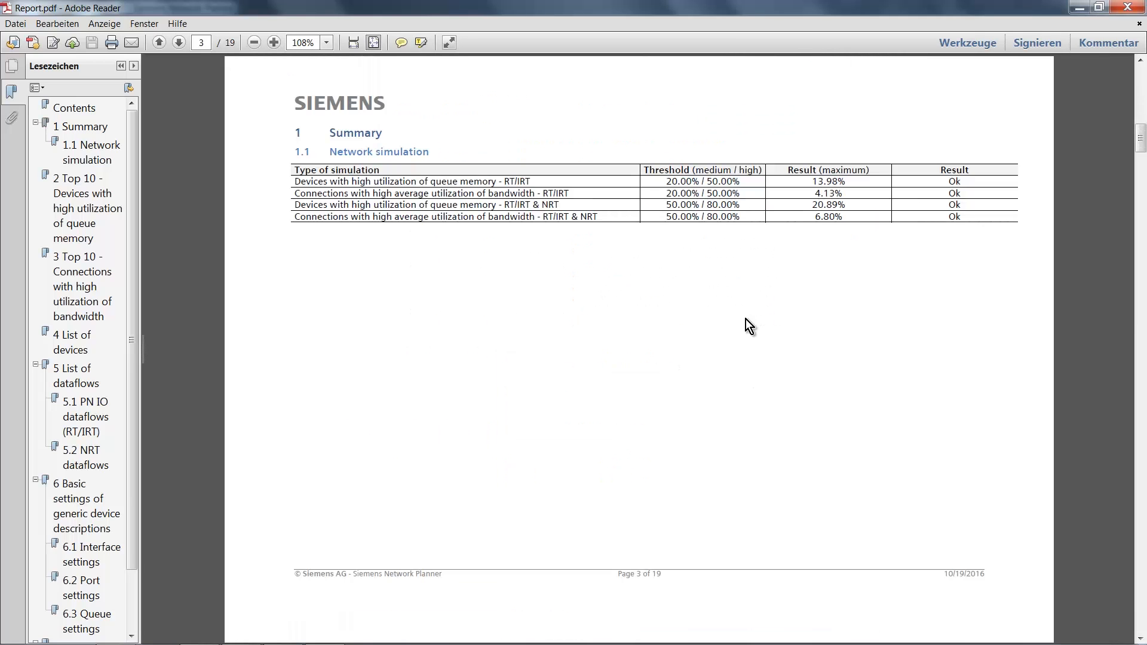
{"action": "scroll", "coordinate": [746, 319], "scroll_direction": "down", "scroll_amount": 1}
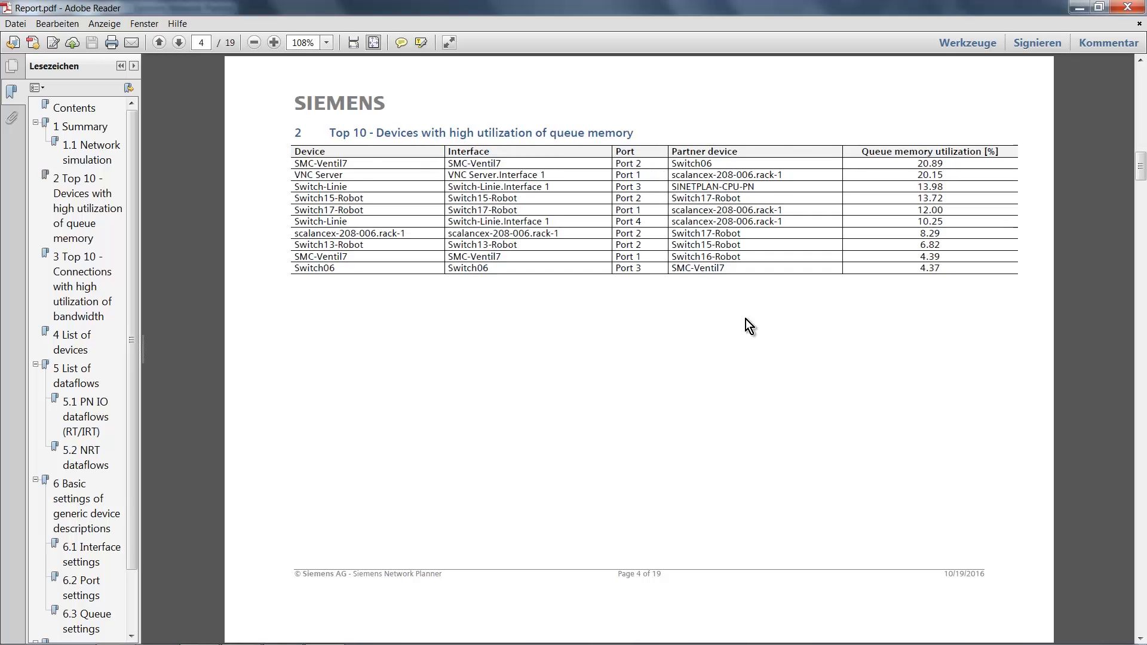
{"action": "scroll", "coordinate": [746, 319], "scroll_direction": "down", "scroll_amount": 1}
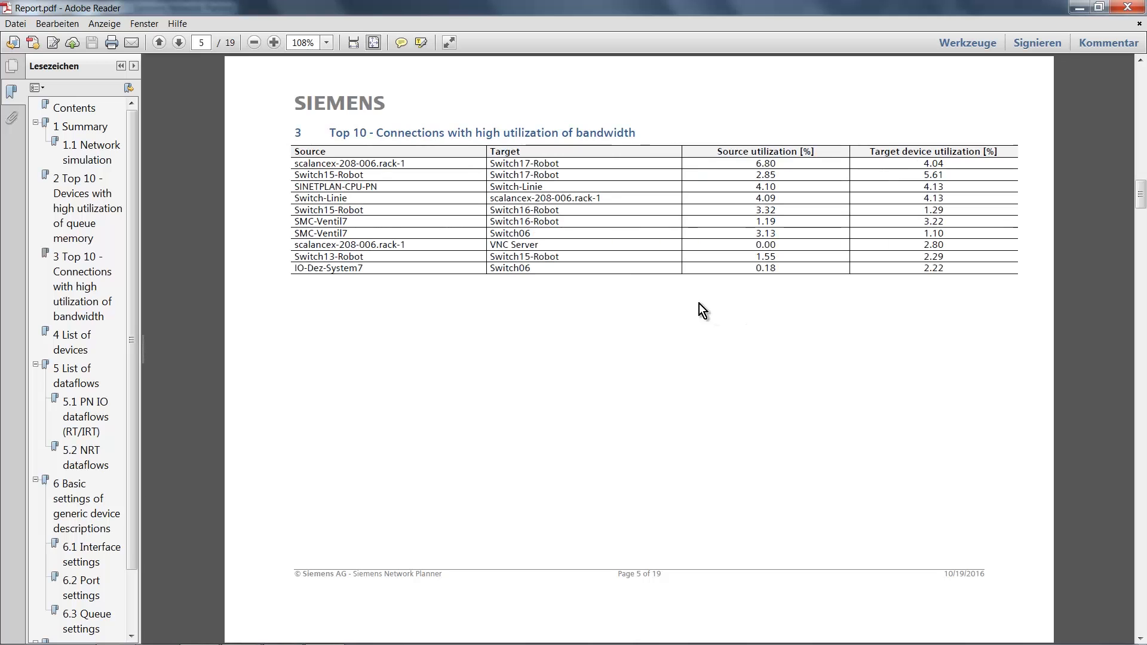
{"action": "scroll", "coordinate": [699, 303], "scroll_direction": "down", "scroll_amount": 1}
{"action": "scroll", "coordinate": [699, 303], "scroll_direction": "down", "scroll_amount": 1}
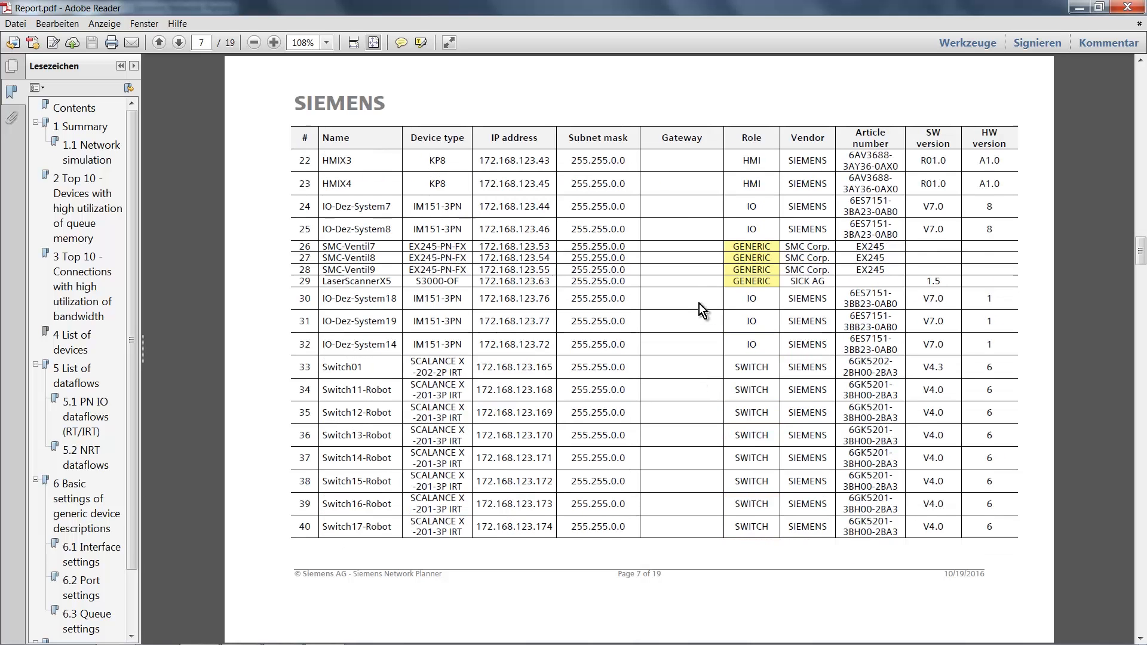
{"action": "scroll", "coordinate": [698, 303], "scroll_direction": "down", "scroll_amount": 6}
{"action": "scroll", "coordinate": [700, 304], "scroll_direction": "down", "scroll_amount": 6}
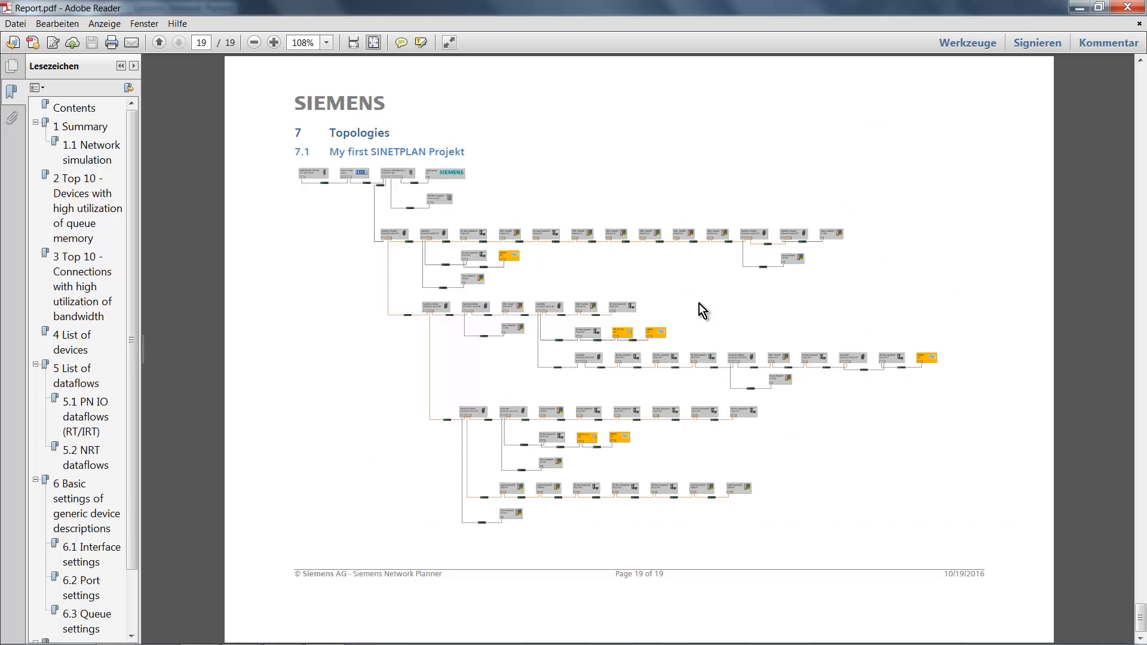